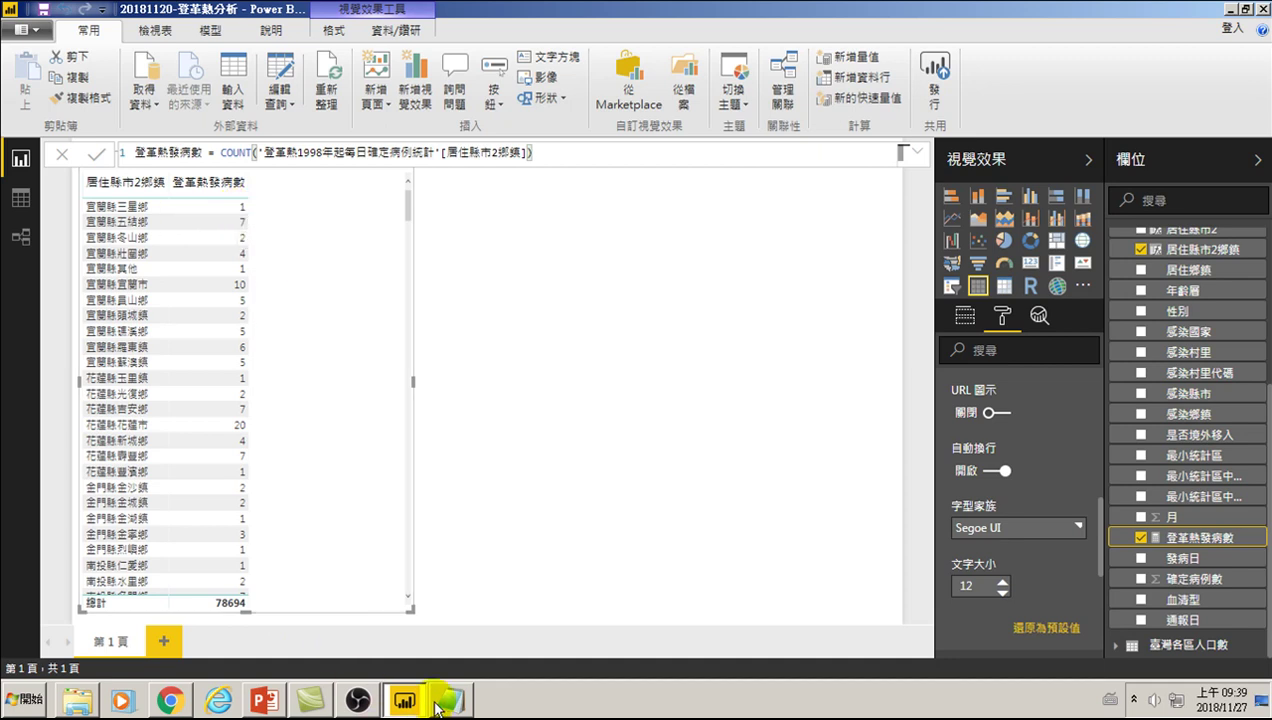
Review the per-100,000 incidence formula in Notepad, then bring up a dengue table field's options
{"action": "left_click", "coordinate": [468, 704]}
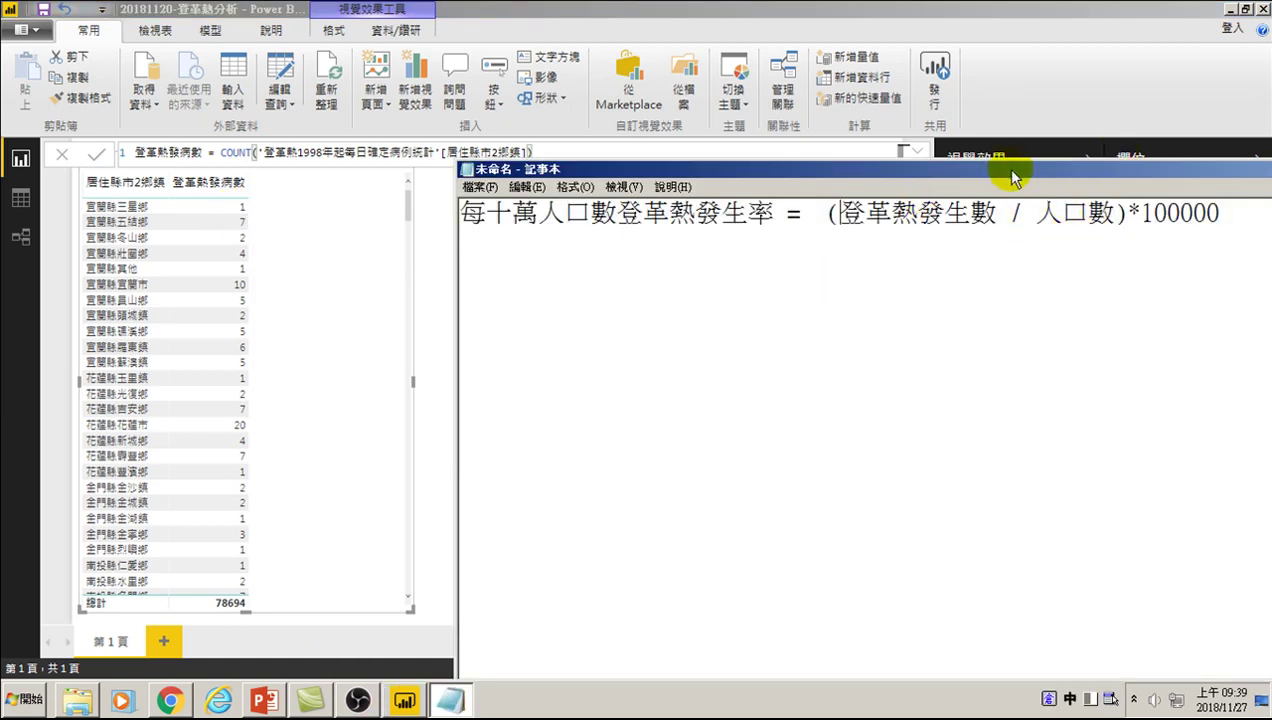
{"action": "left_click", "coordinate": [705, 8]}
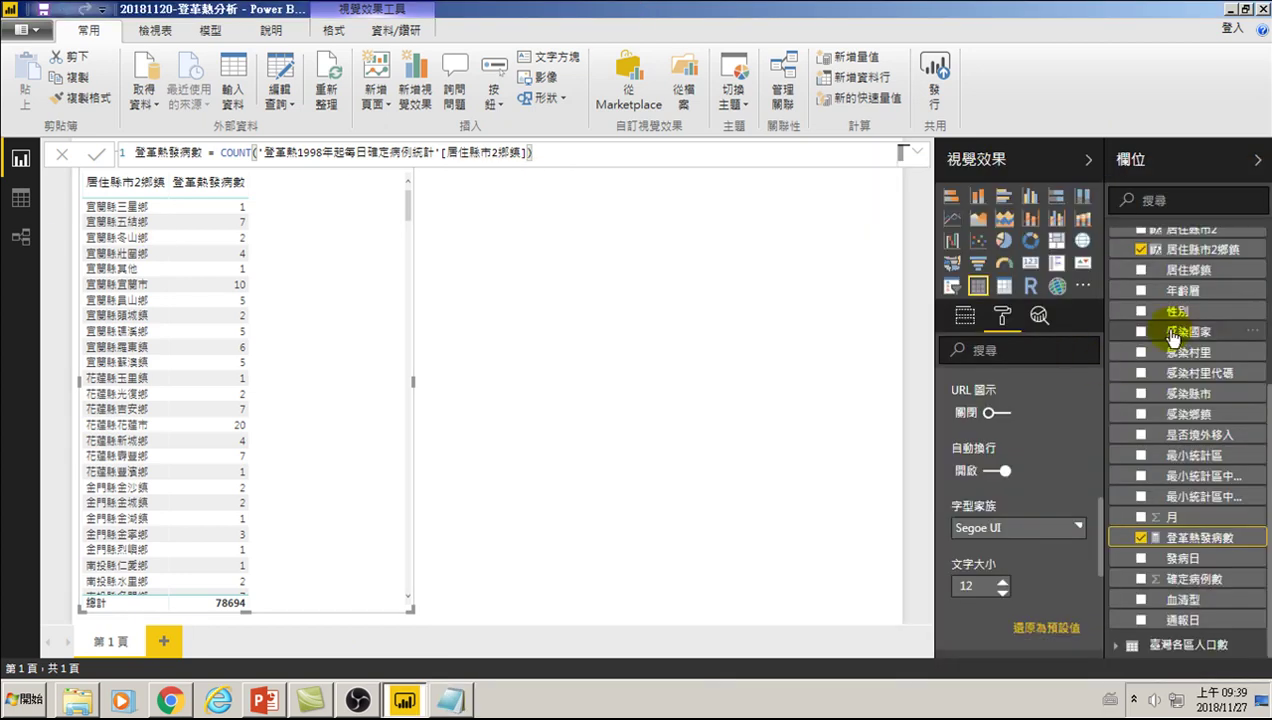
{"action": "scroll", "coordinate": [1157, 318], "scroll_direction": "up", "scroll_amount": 5}
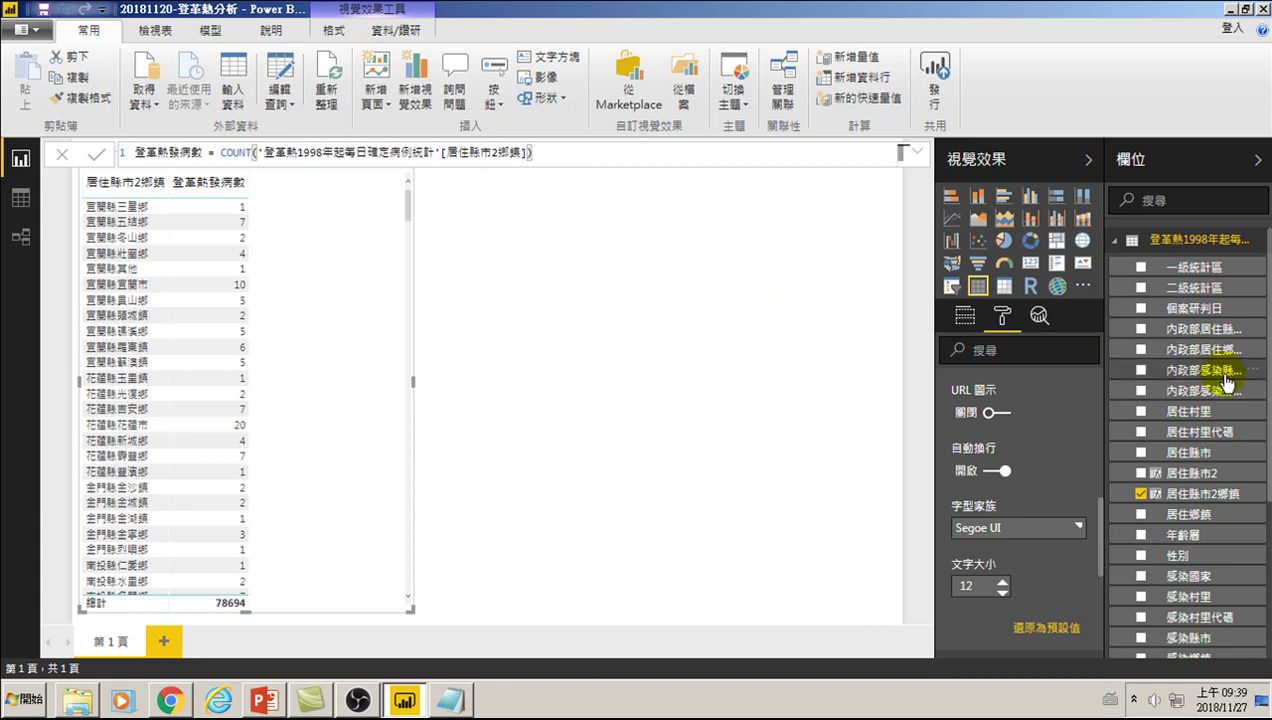
{"action": "right_click", "coordinate": [1193, 298]}
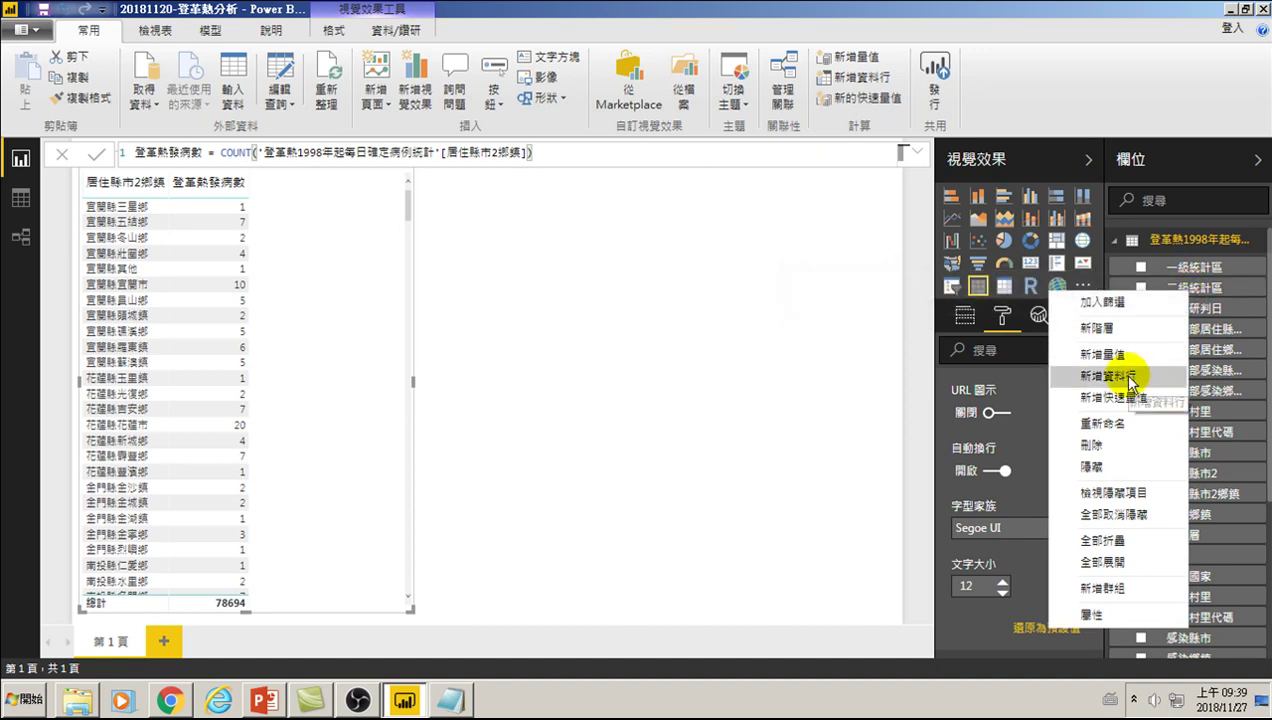
{"action": "left_click", "coordinate": [20, 198]}
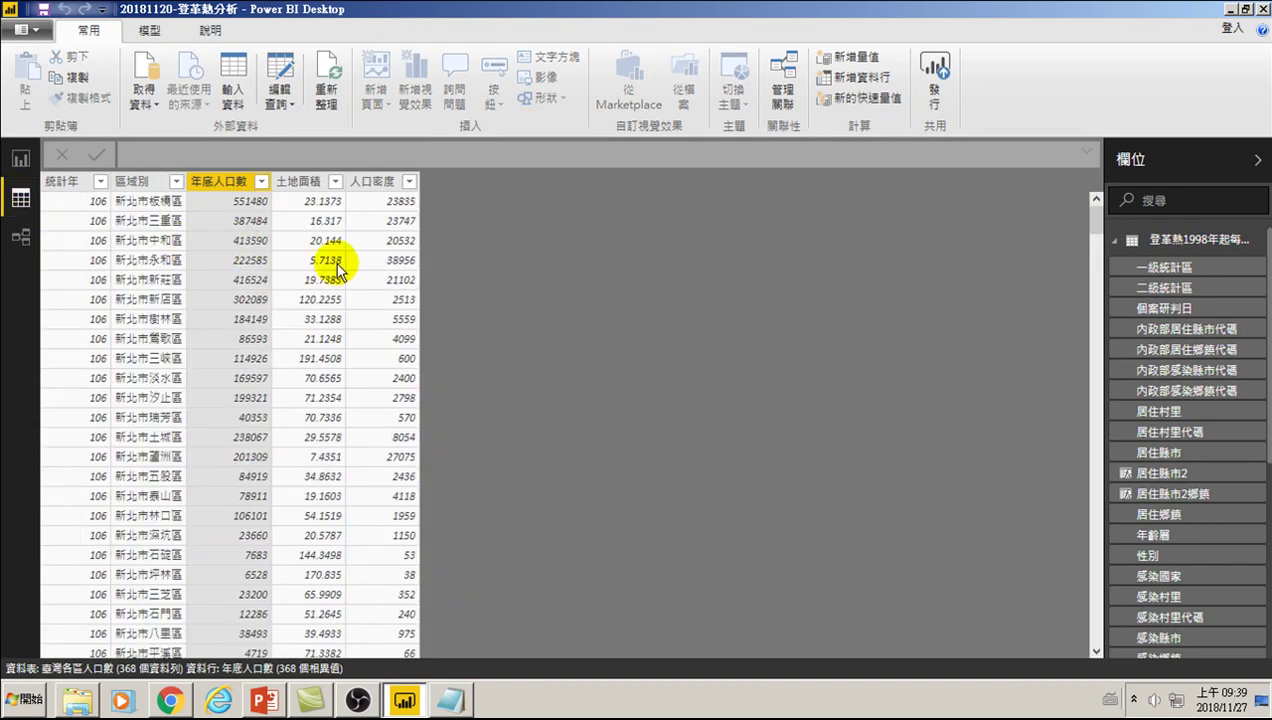
{"action": "left_click", "coordinate": [1165, 285]}
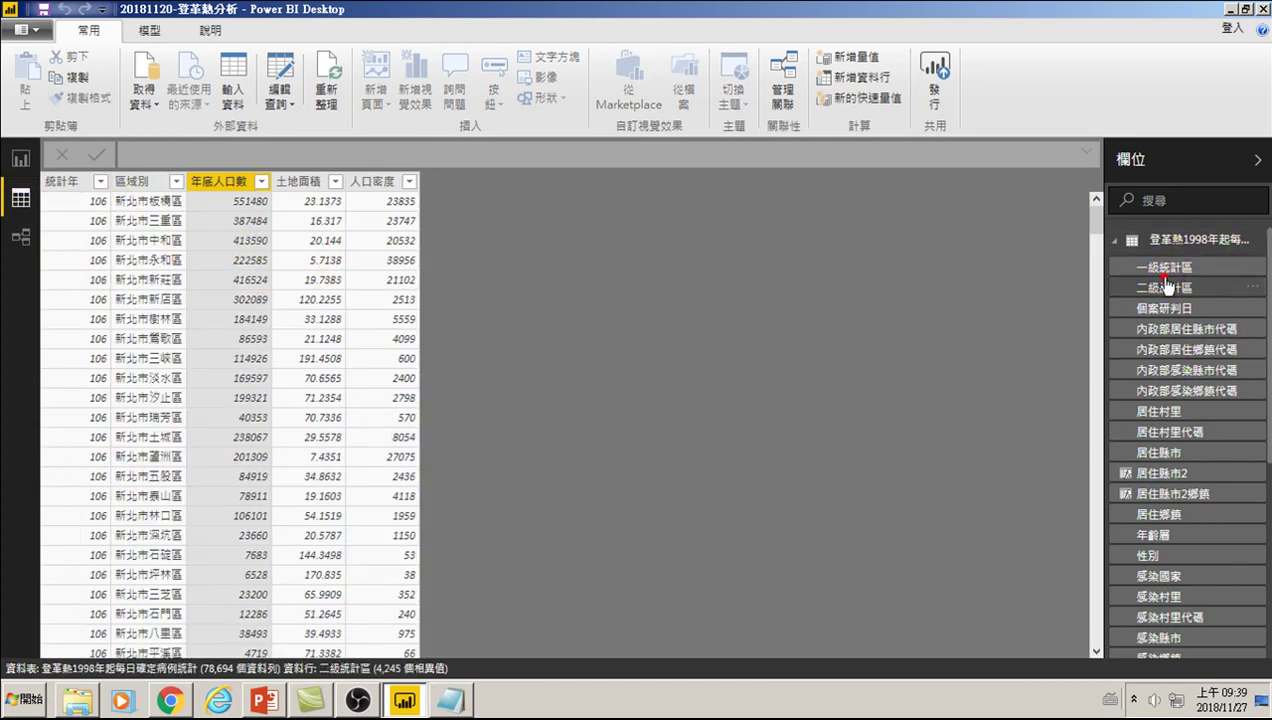
{"action": "scroll", "coordinate": [1175, 400], "scroll_direction": "down", "scroll_amount": 4}
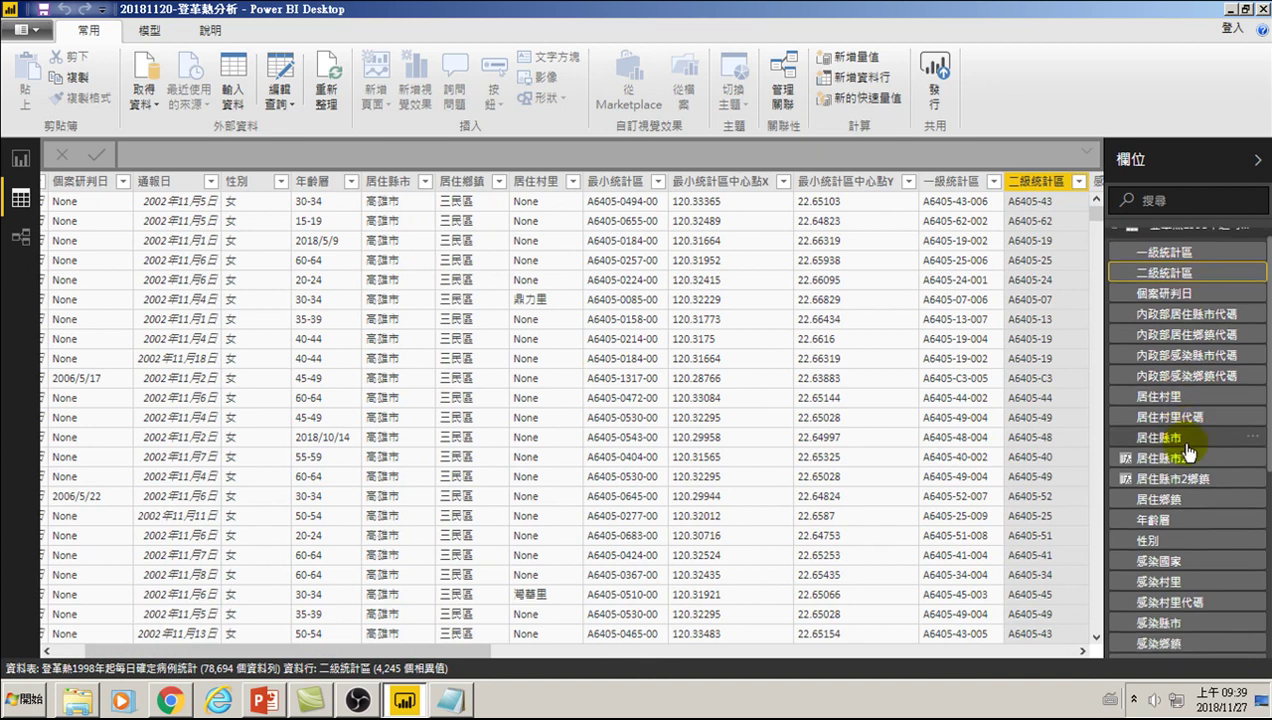
{"action": "left_click", "coordinate": [1181, 309]}
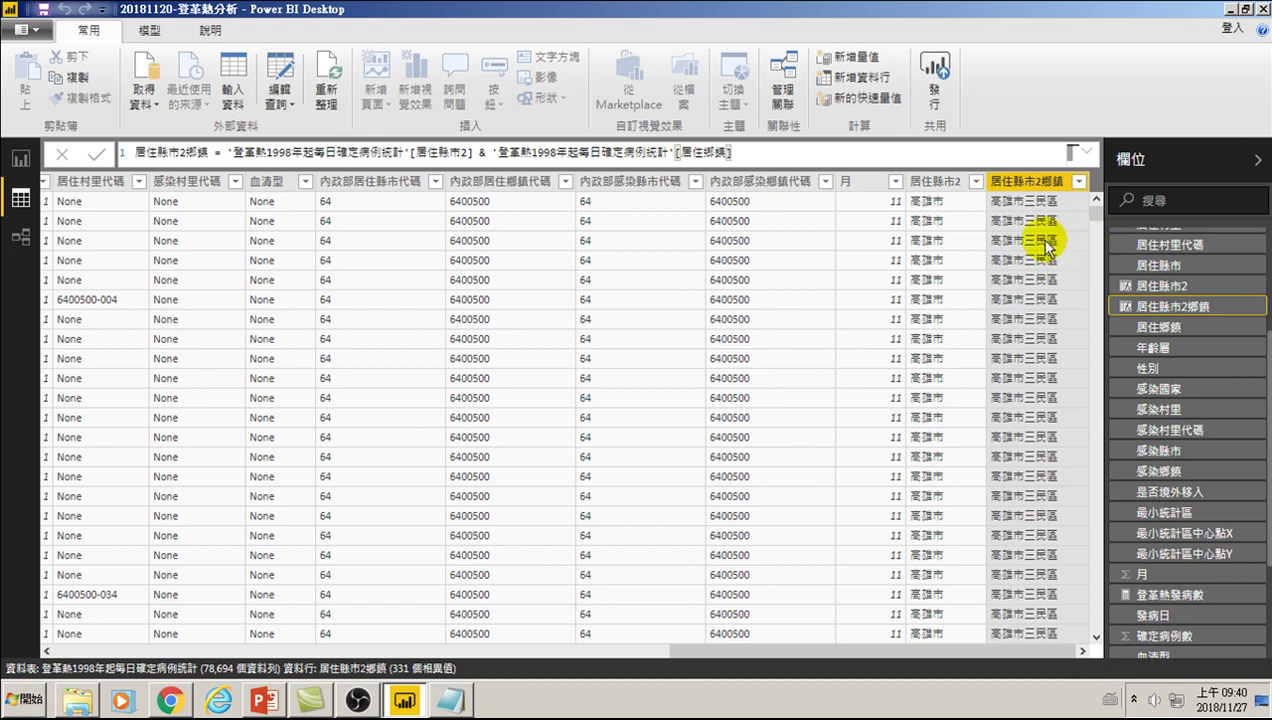
{"action": "right_click", "coordinate": [1163, 310]}
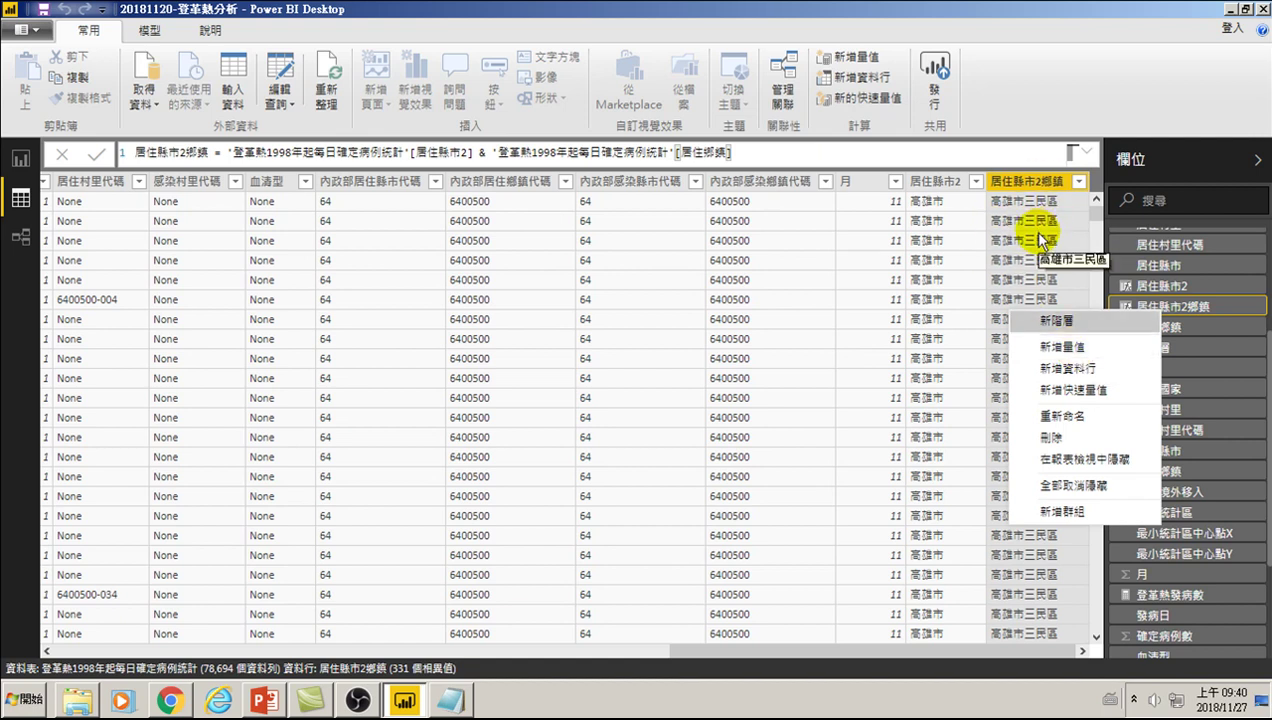
{"action": "left_click", "coordinate": [20, 158]}
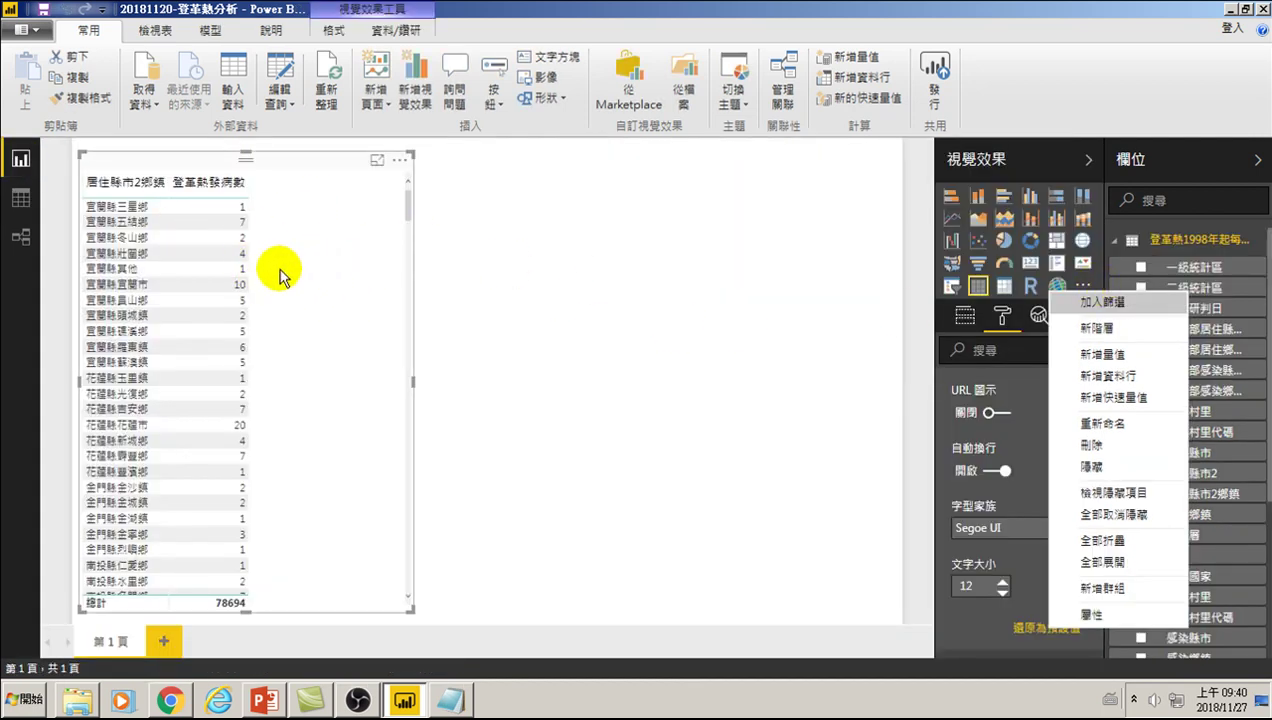
Add a new calculated column to the dengue table and replace 資料行 with 居市縣市2鄉鎮人口數
{"action": "right_click", "coordinate": [1192, 253]}
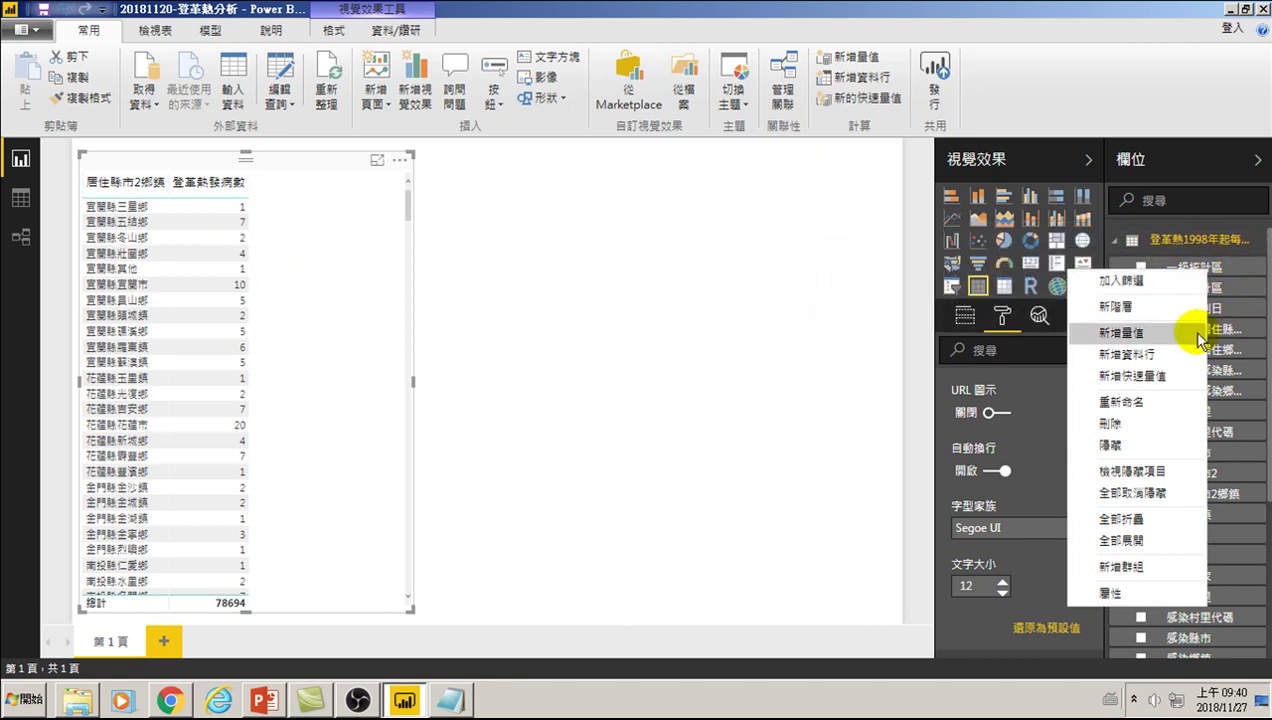
{"action": "left_click", "coordinate": [1127, 355]}
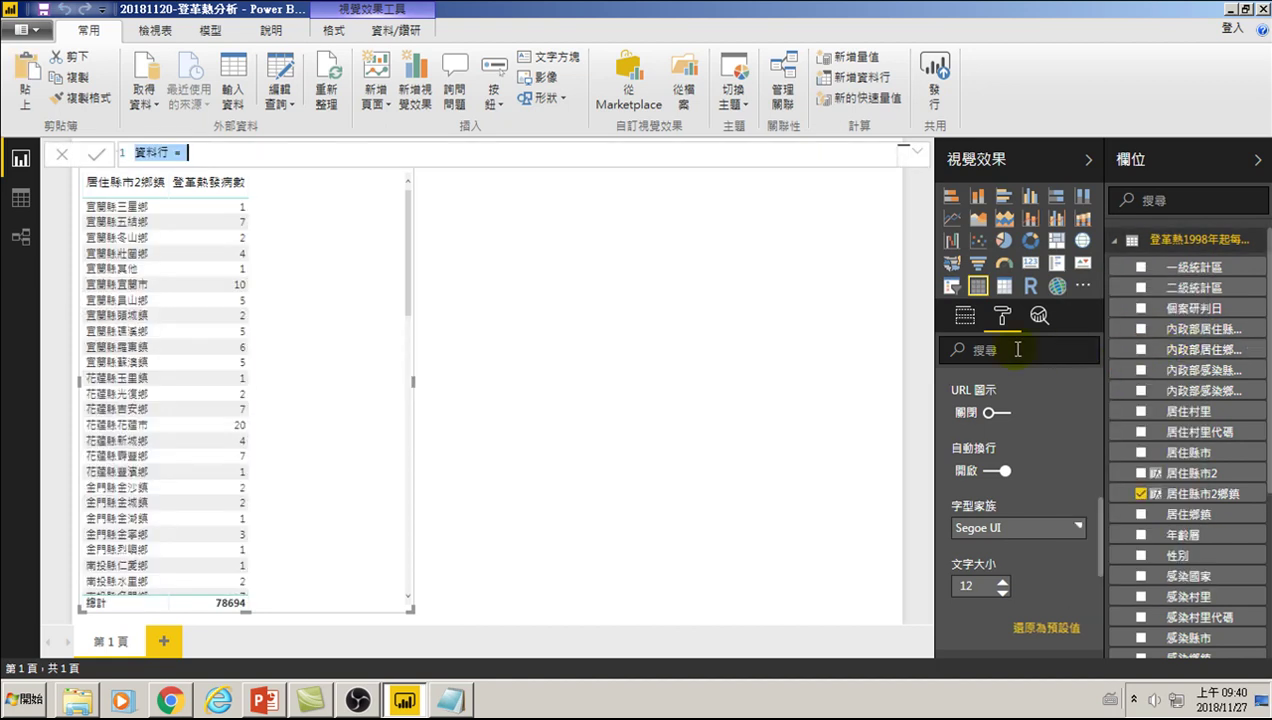
{"action": "left_click", "coordinate": [168, 151]}
{"action": "left_click", "coordinate": [216, 153]}
{"action": "key", "text": "BackSpace"}
{"action": "key", "text": "BackSpace"}
{"action": "key", "text": "BackSpace"}
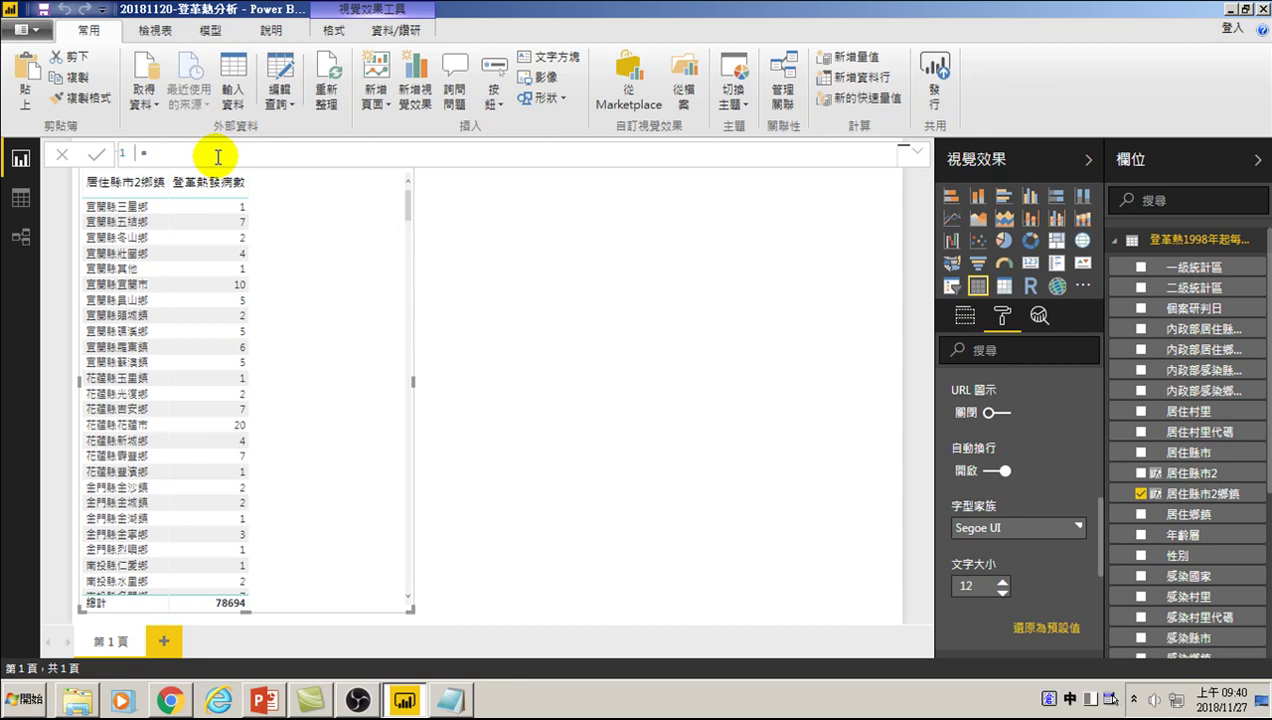
{"action": "type", "text": "s"}
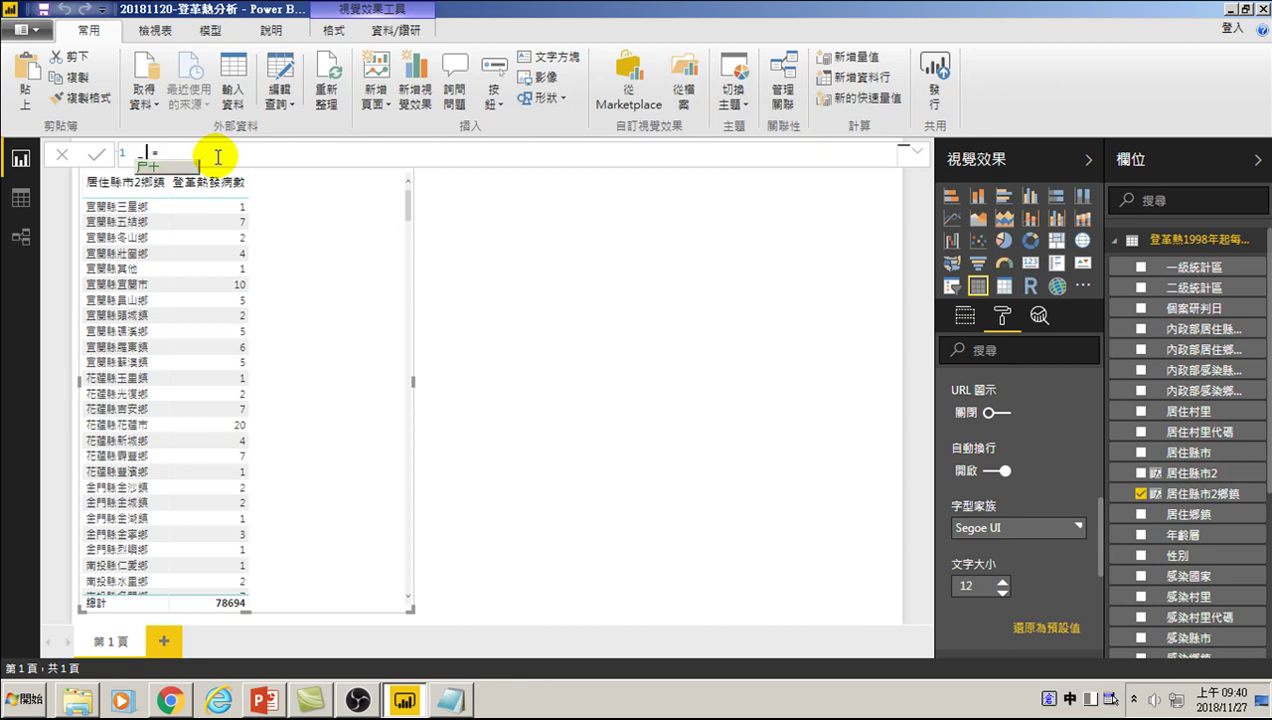
{"action": "type", "text": "r"}
{"action": "key", "text": "space"}
{"action": "type", "text": "市 "}
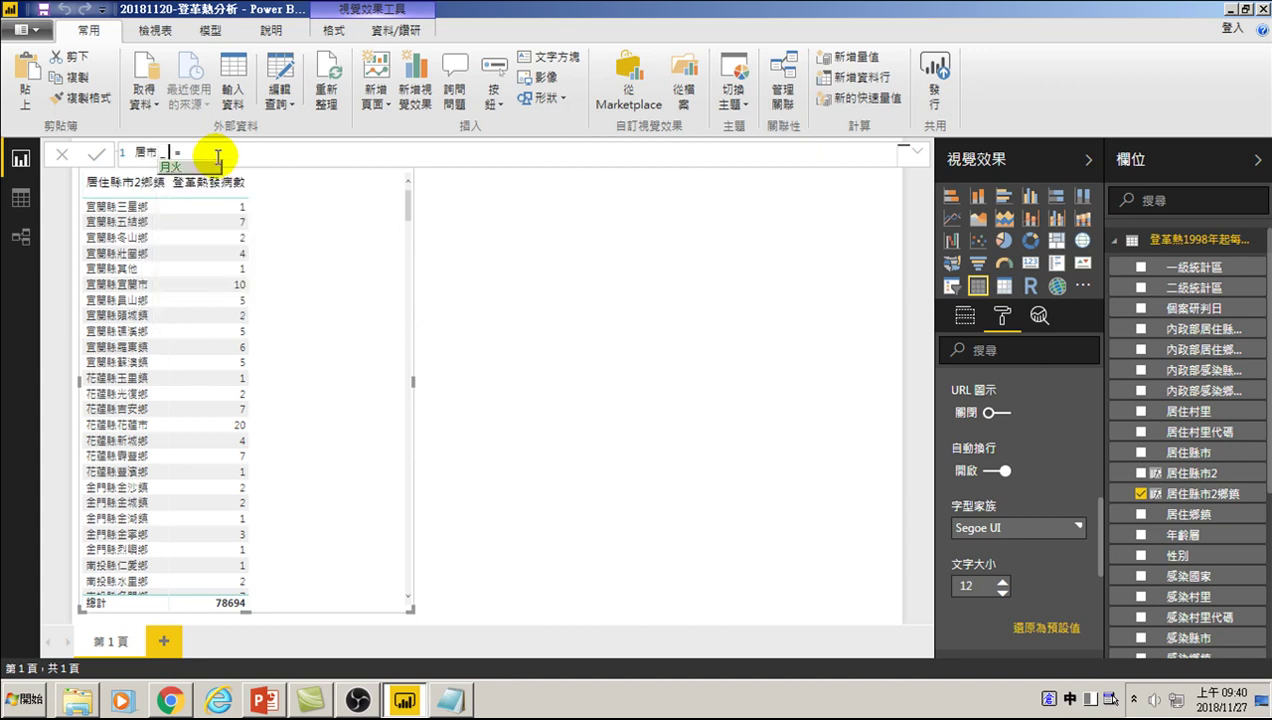
{"action": "type", "text": "縣市"}
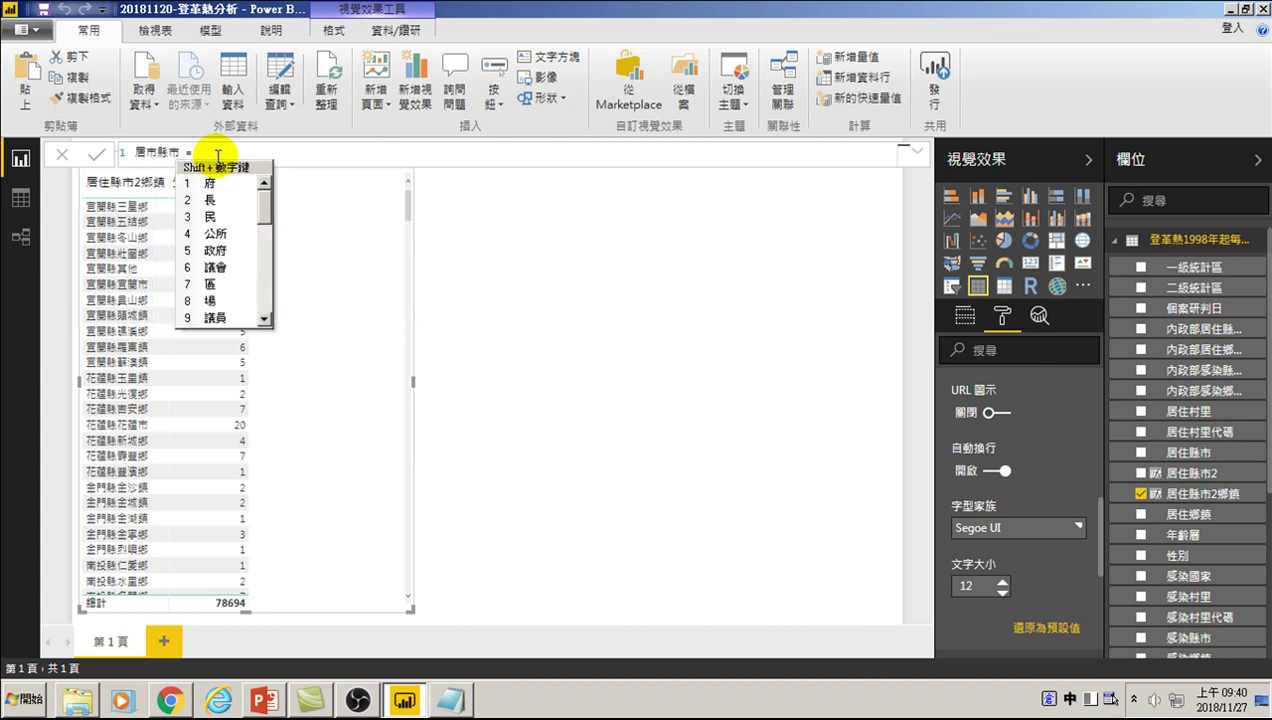
{"action": "type", "text": "2"}
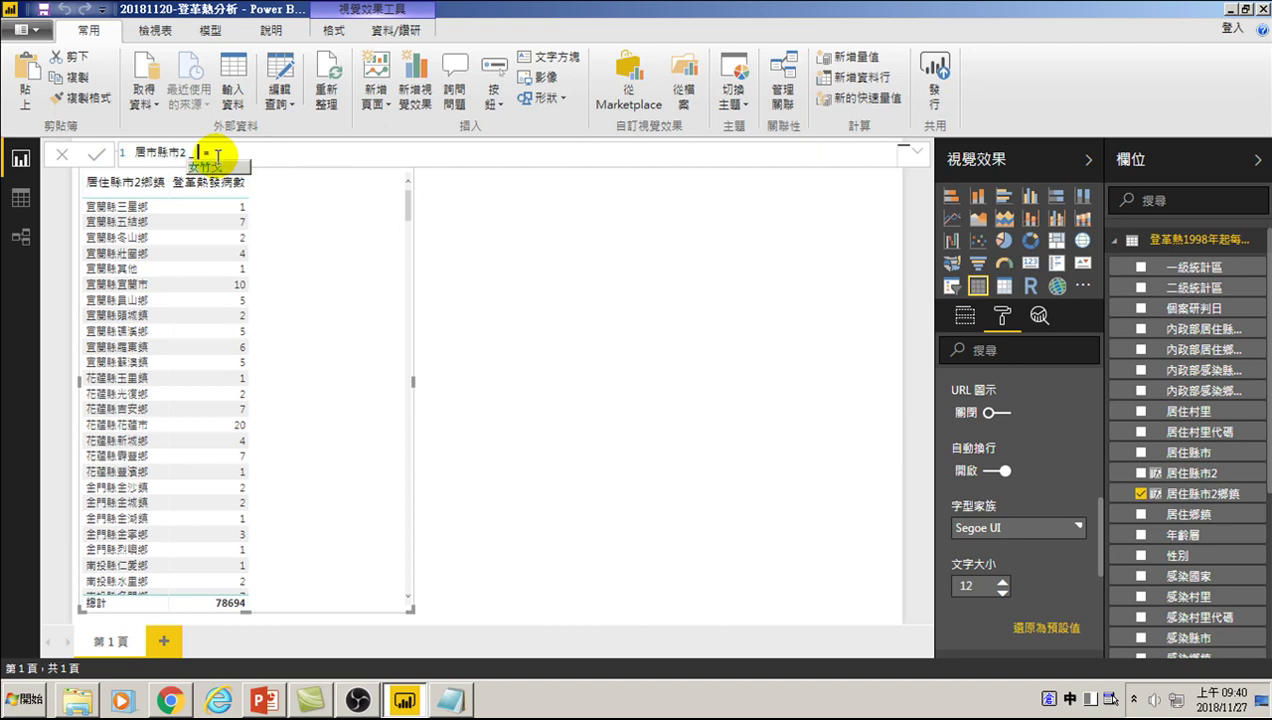
{"action": "type", "text": "鄉鎮"}
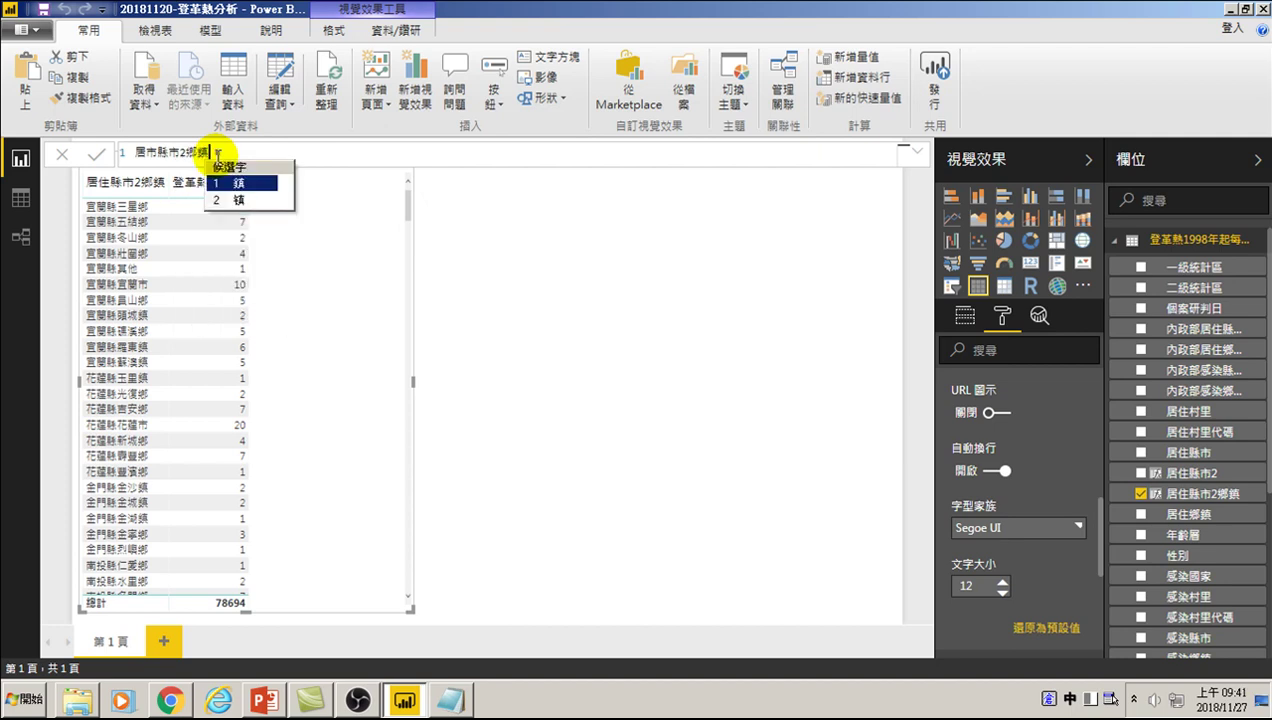
{"action": "type", "text": "人口 =數"}
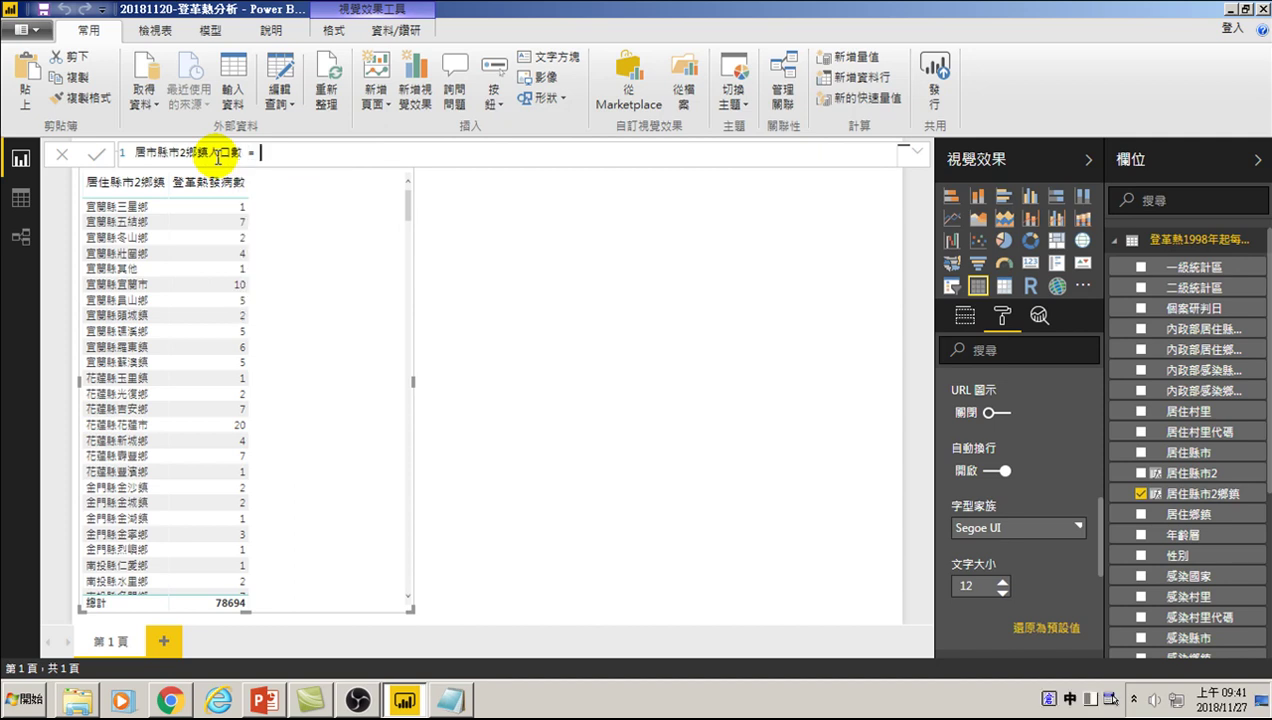
{"action": "type", "text": " r"}
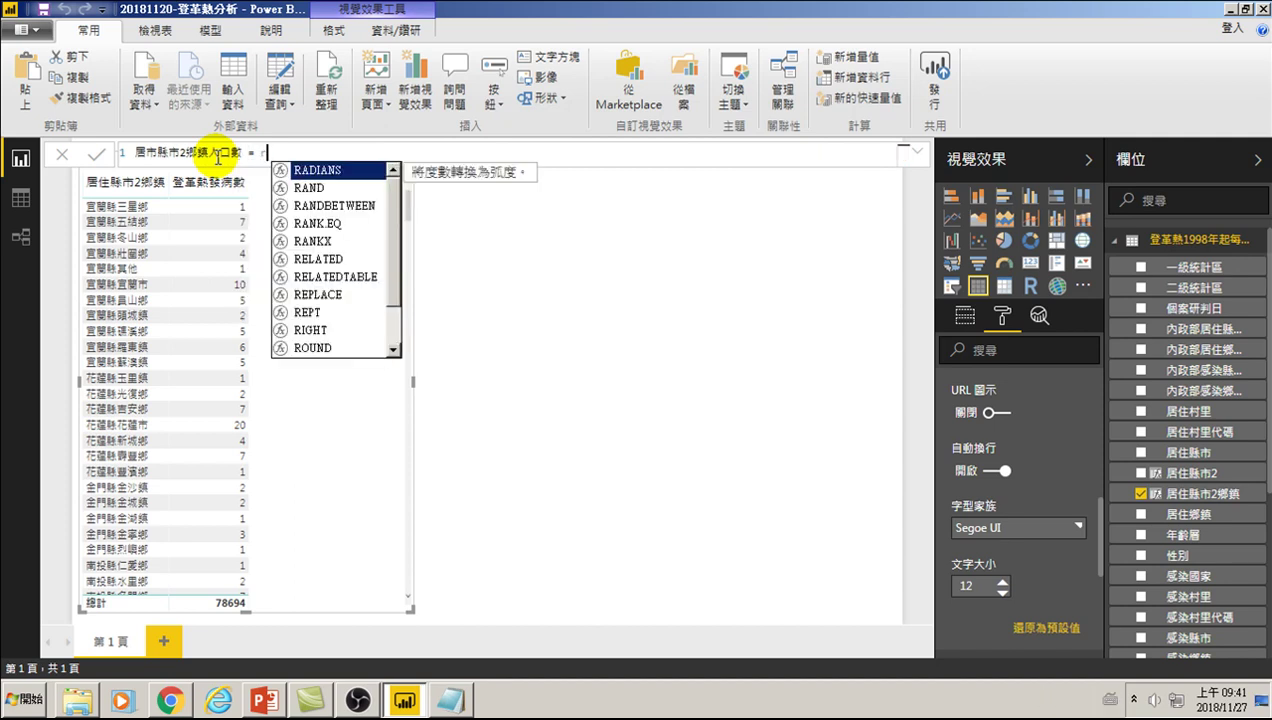
{"action": "type", "text": "e"}
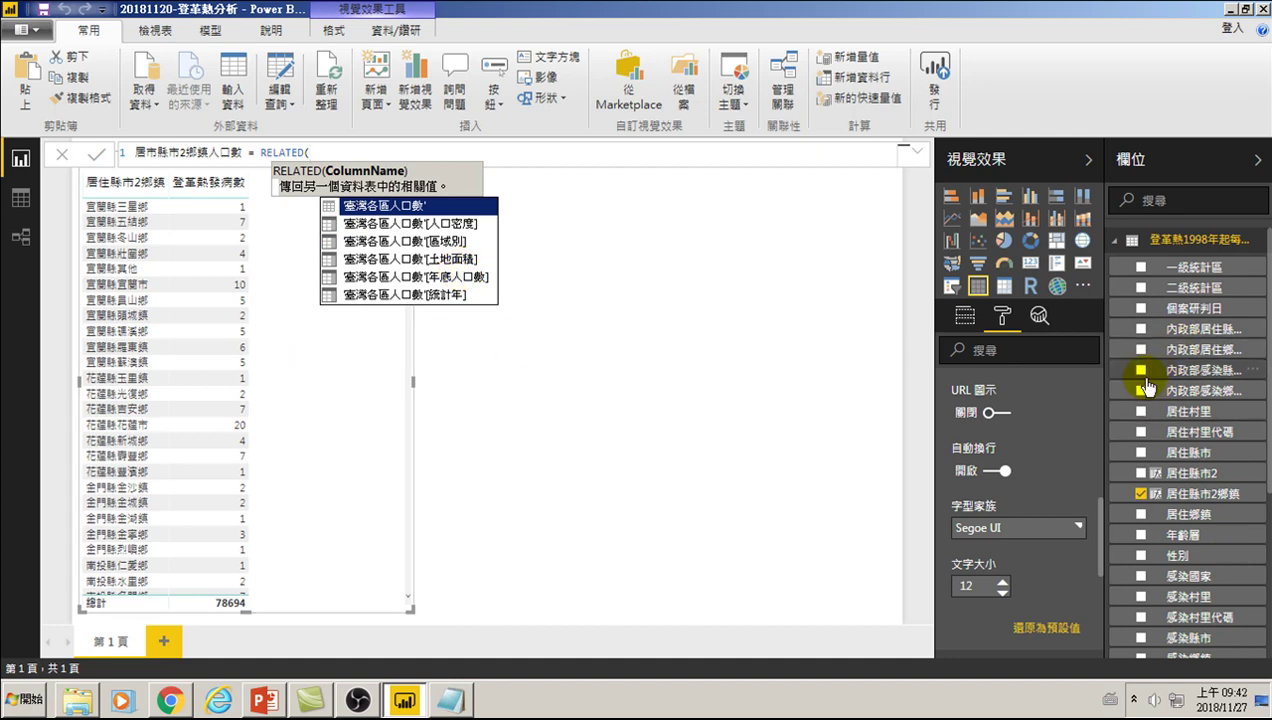
Define the column as RELATED('臺灣各區人口數'[年底人口數]), commit it, and check it in Data view
{"action": "key", "text": "Down"}
{"action": "key", "text": "Down"}
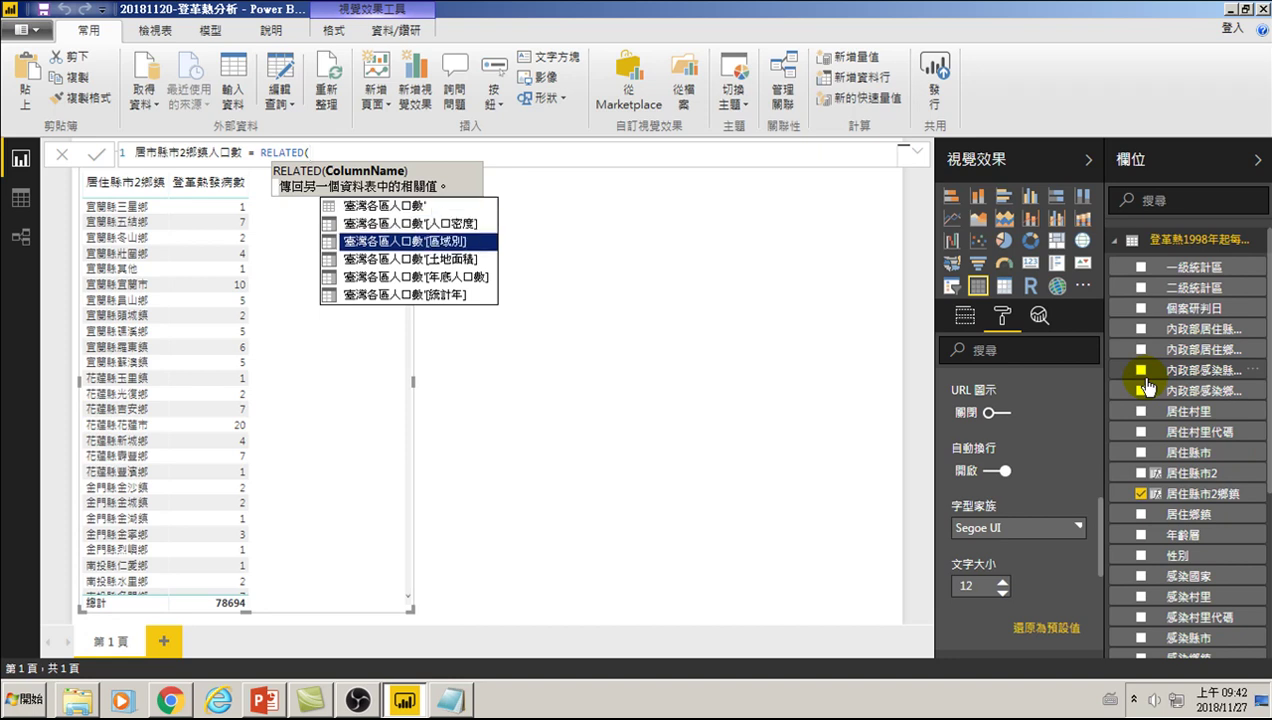
{"action": "key", "text": "Up"}
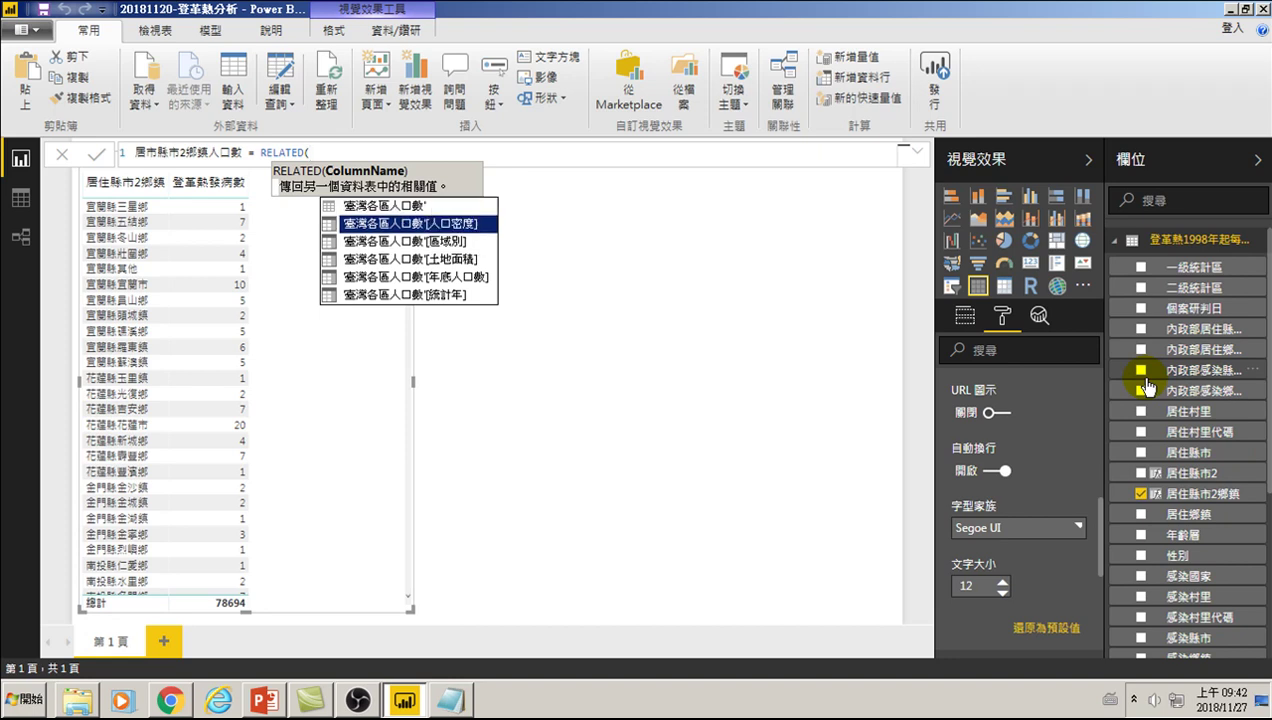
{"action": "key", "text": "Down"}
{"action": "key", "text": "Down"}
{"action": "key", "text": "Down"}
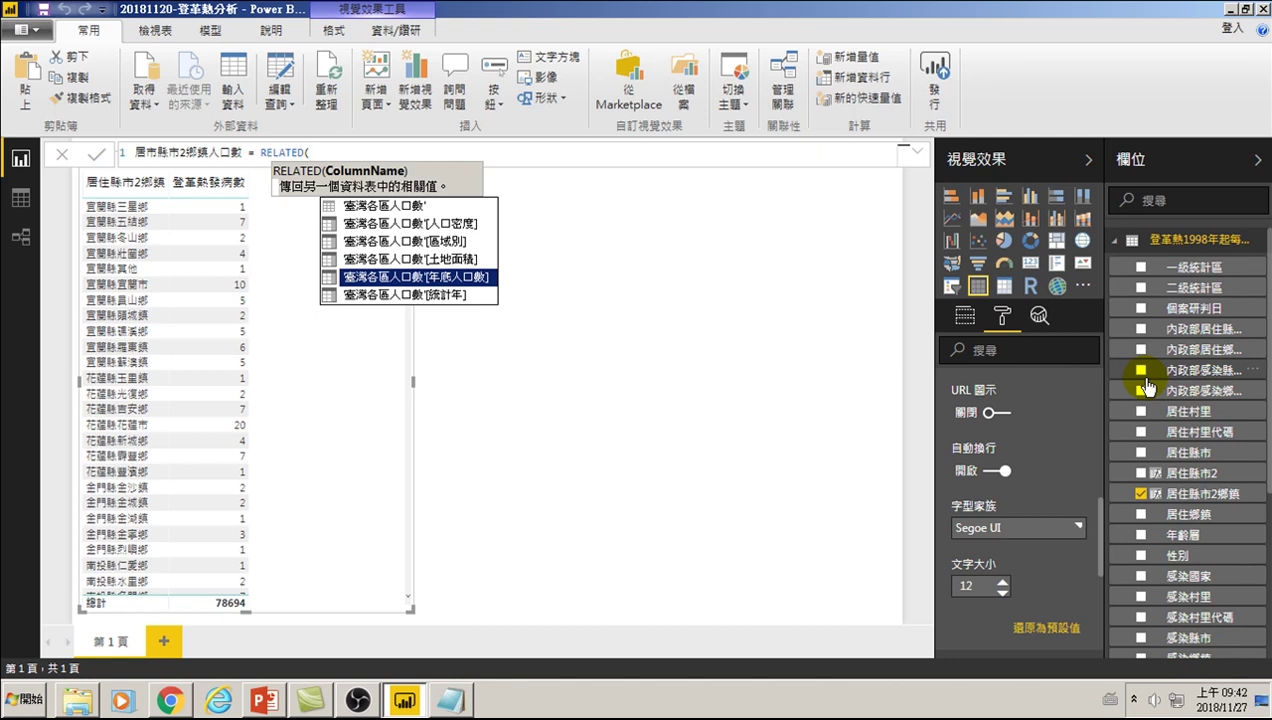
{"action": "key", "text": "Tab"}
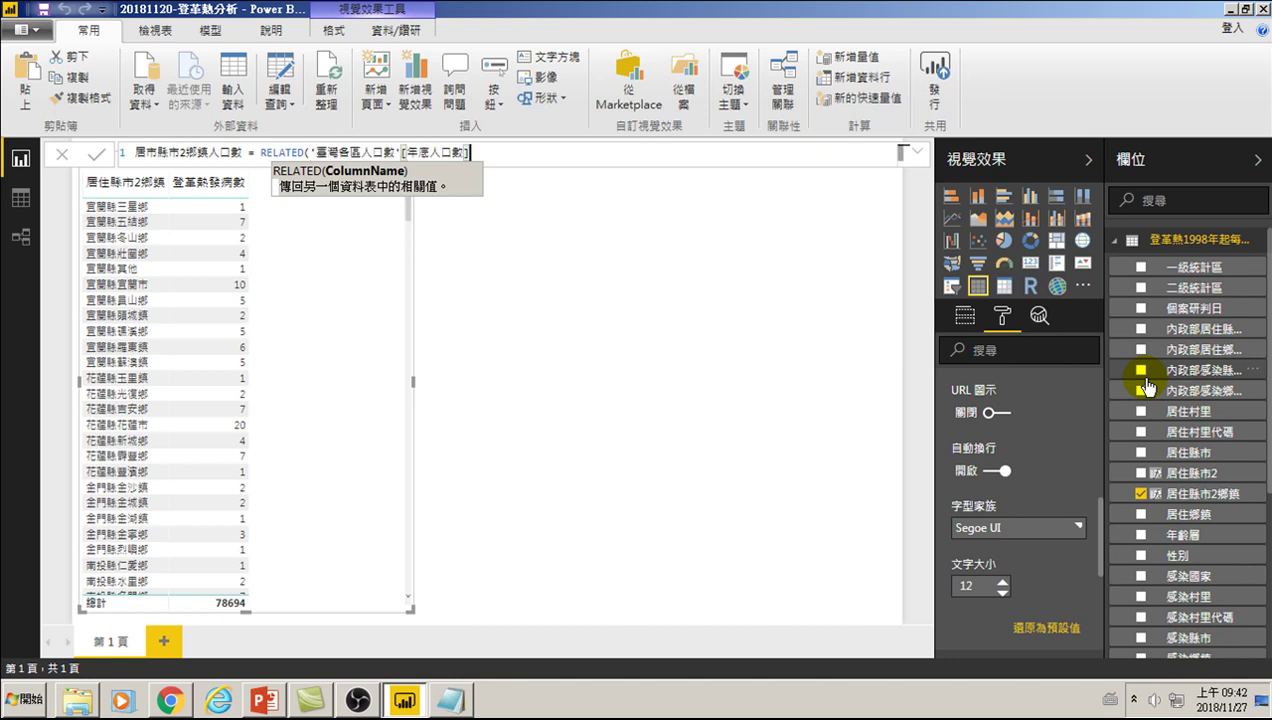
{"action": "type", "text": ")"}
{"action": "key", "text": "Return"}
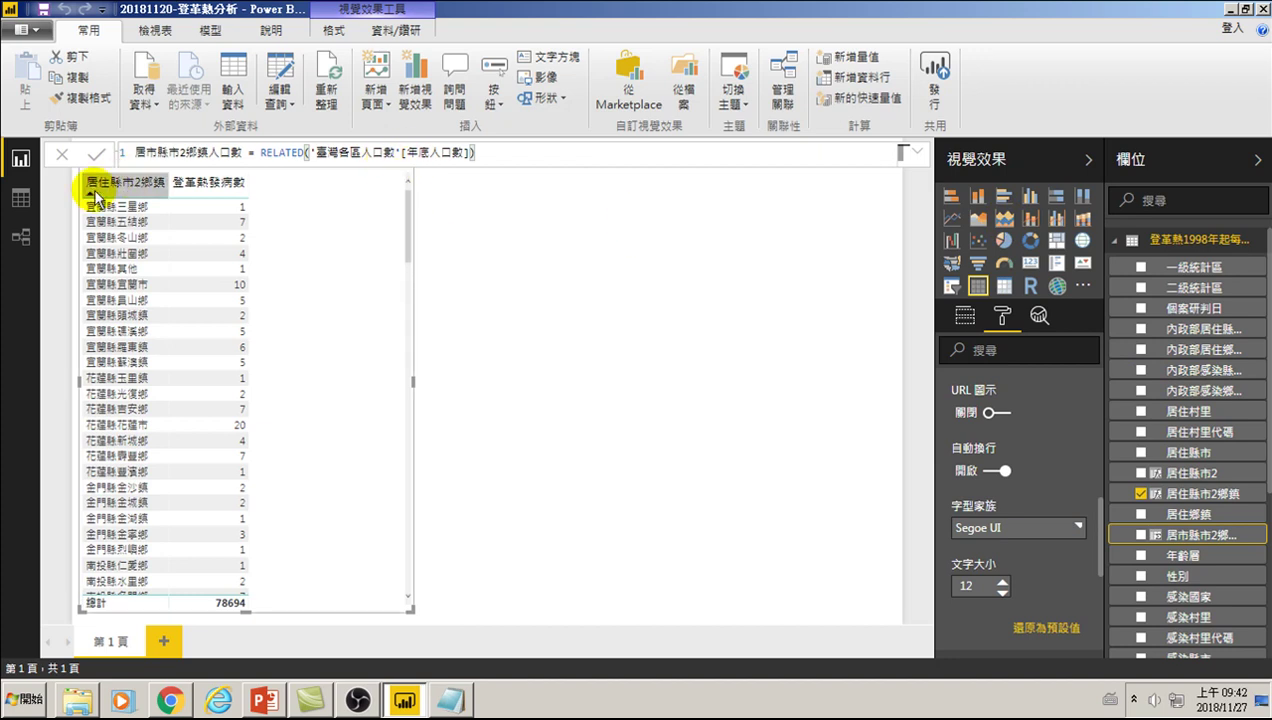
{"action": "left_click", "coordinate": [20, 198]}
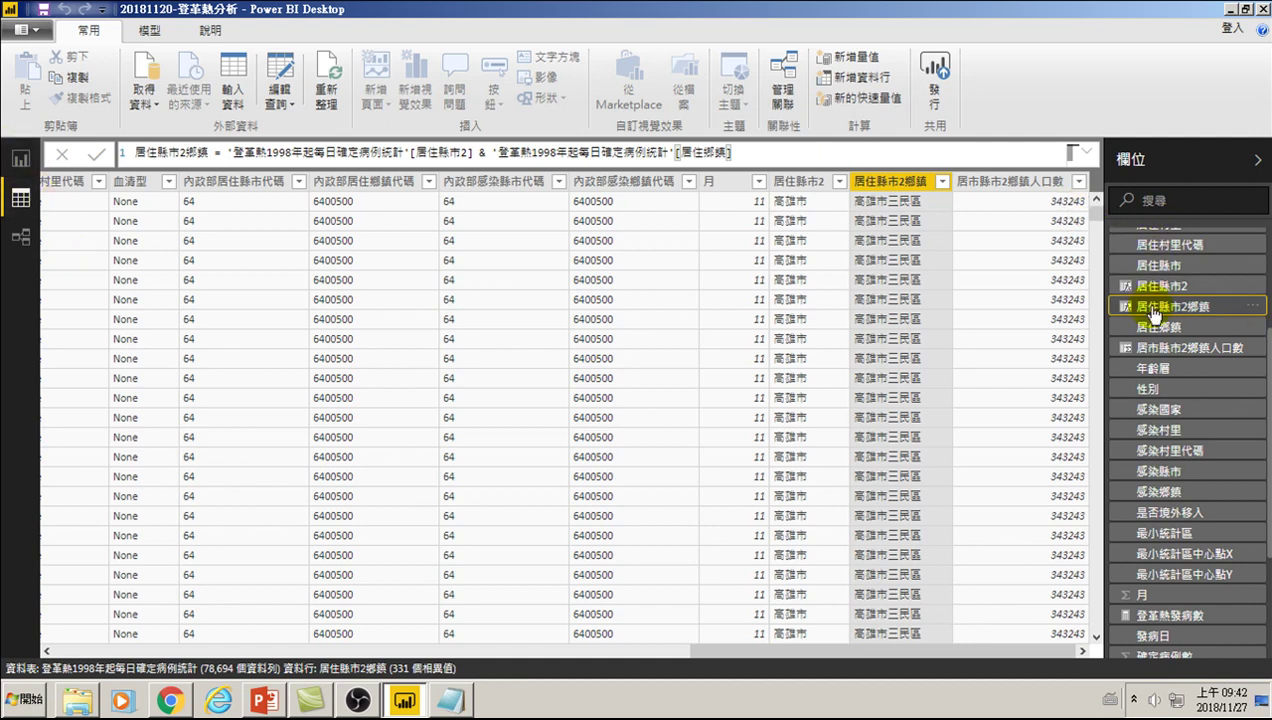
Inspect the 年底人口數 column in the 臺灣各區人口數 population table
{"action": "scroll", "coordinate": [1158, 320], "scroll_direction": "up", "scroll_amount": 3}
{"action": "left_click", "coordinate": [1116, 241]}
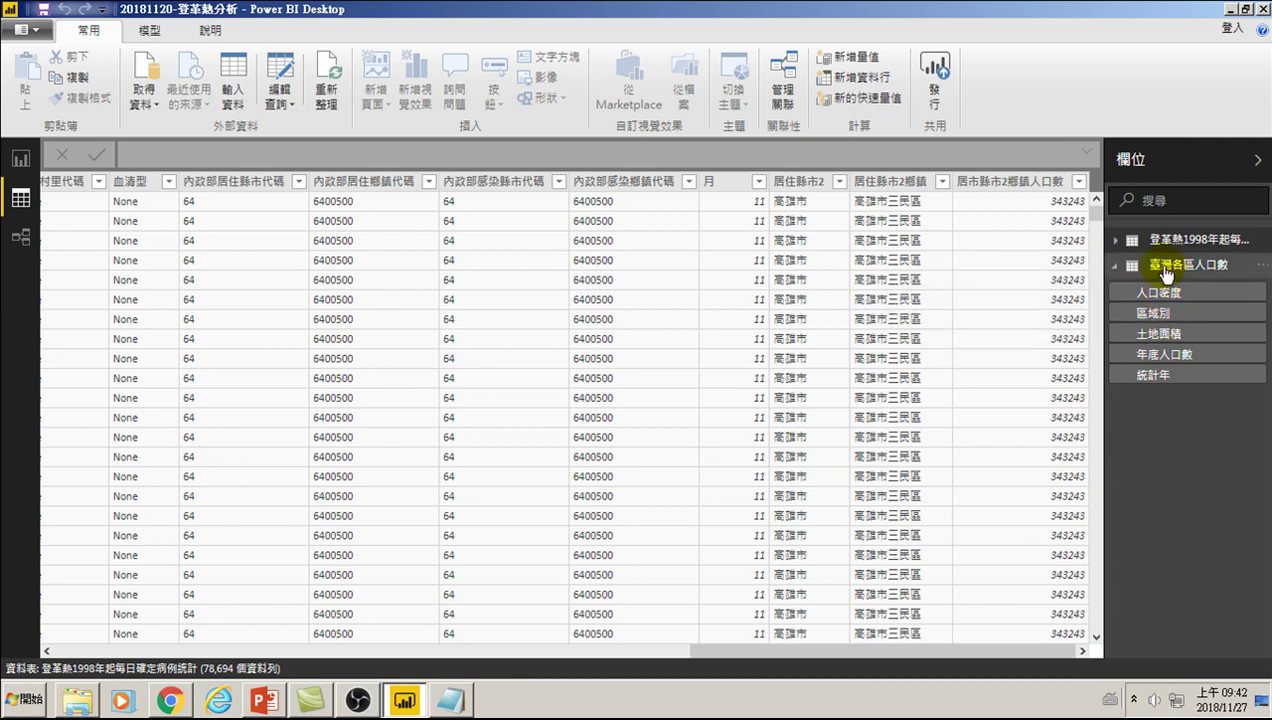
{"action": "left_click", "coordinate": [1163, 355]}
{"action": "scroll", "coordinate": [250, 350], "scroll_direction": "down", "scroll_amount": 7}
{"action": "scroll", "coordinate": [240, 450], "scroll_direction": "down", "scroll_amount": 10}
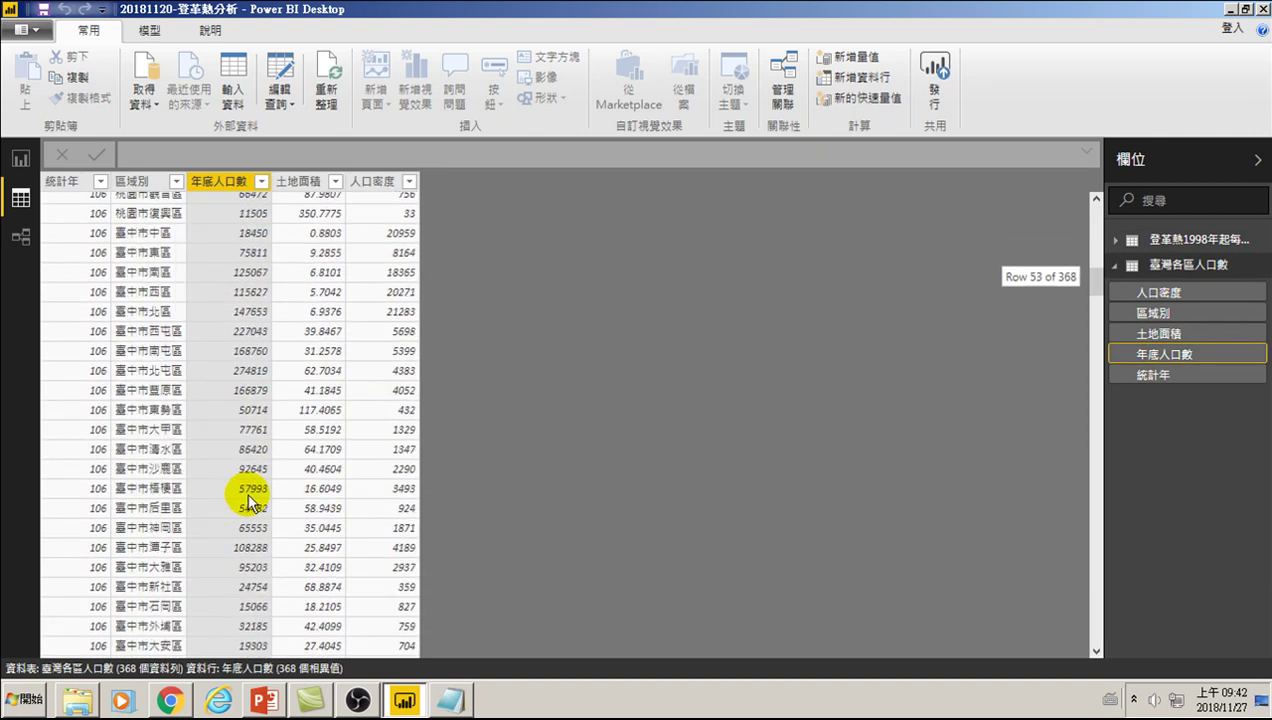
{"action": "left_click_drag", "start_coordinate": [1097, 283], "coordinate": [1097, 362]}
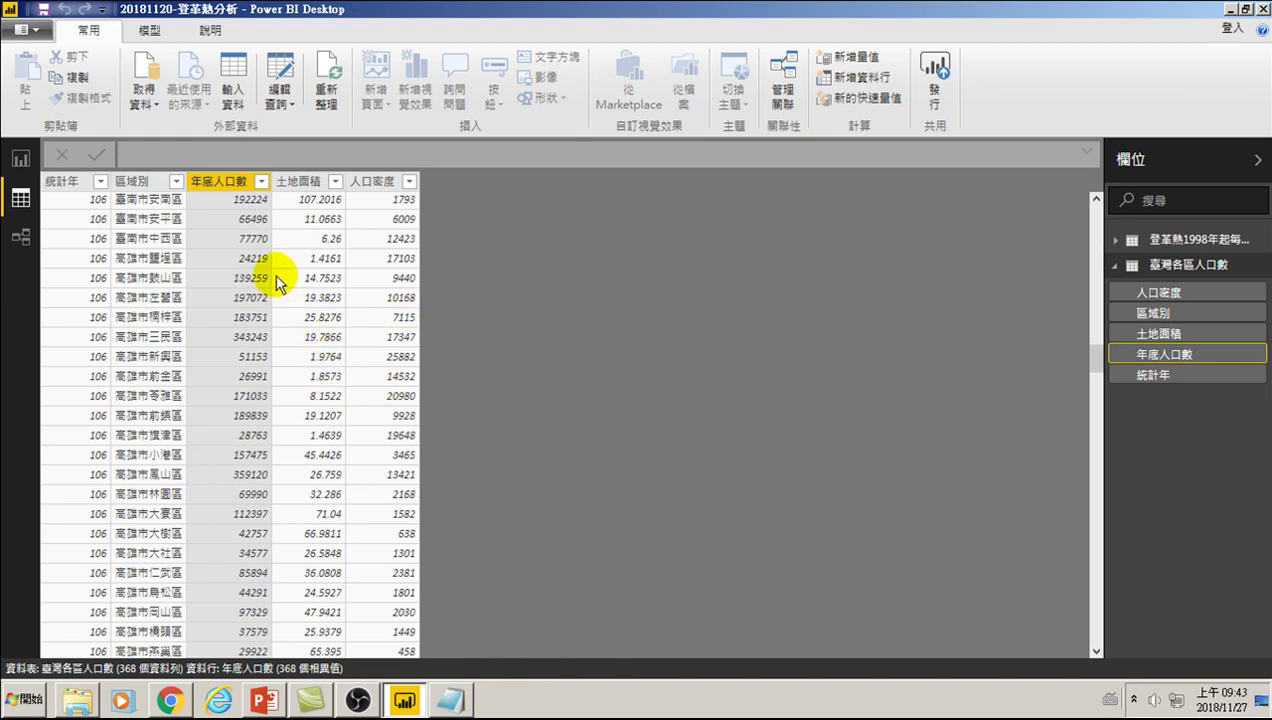
Show the rows of the 登革熱1998年起每日確定病例統計 dengue case table
{"action": "left_click", "coordinate": [20, 158]}
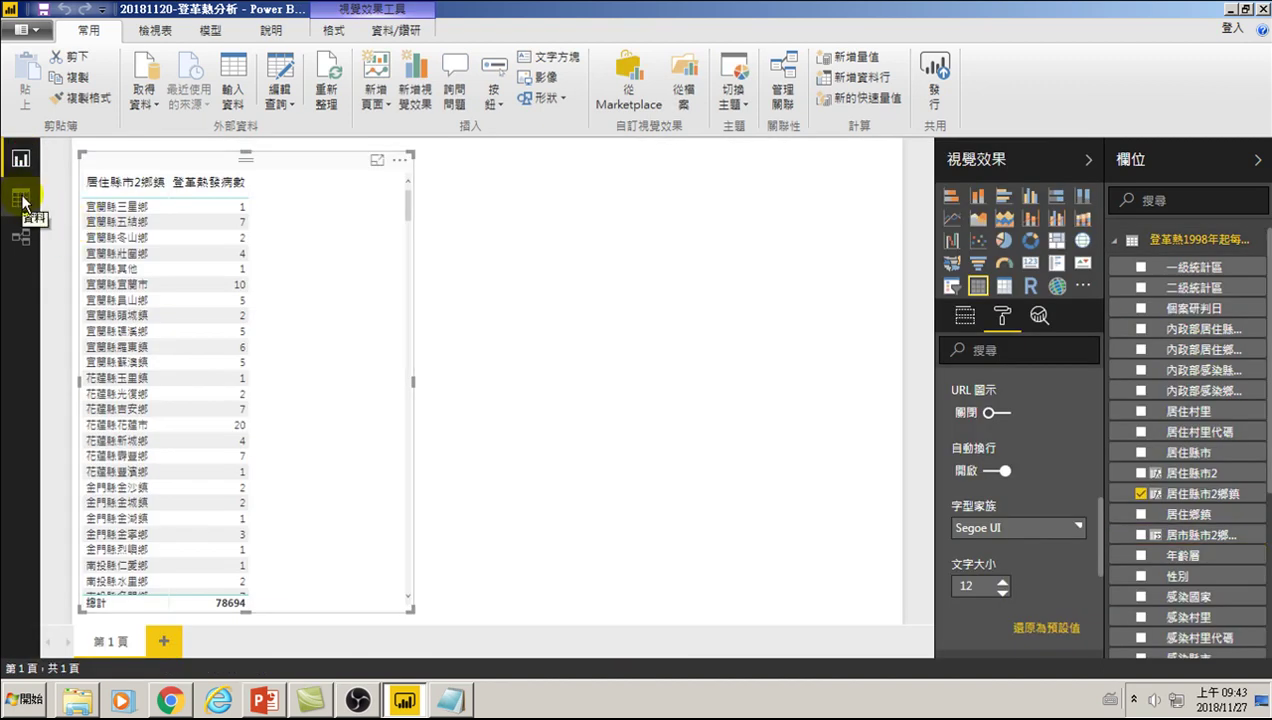
{"action": "left_click", "coordinate": [22, 200]}
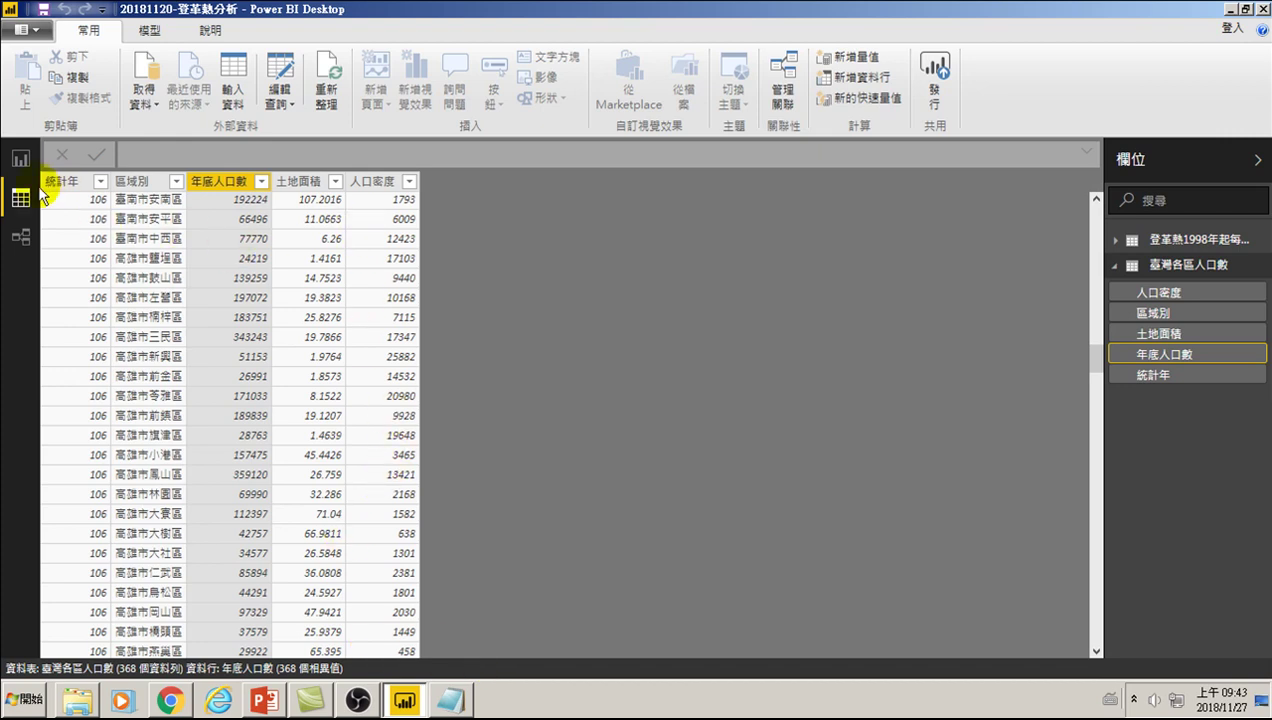
{"action": "left_click", "coordinate": [1150, 240]}
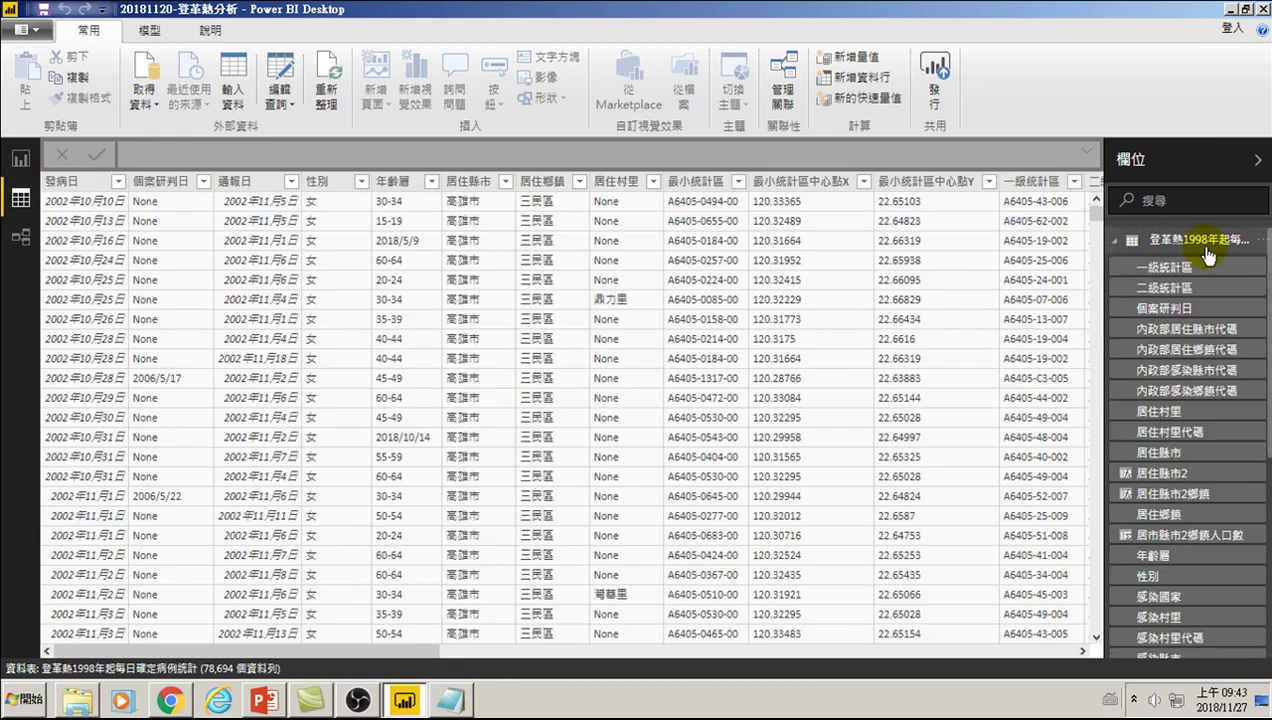
Check the population values in the grid's rightmost columns, then return to the report page
{"action": "left_click_drag", "start_coordinate": [388, 651], "coordinate": [1040, 658]}
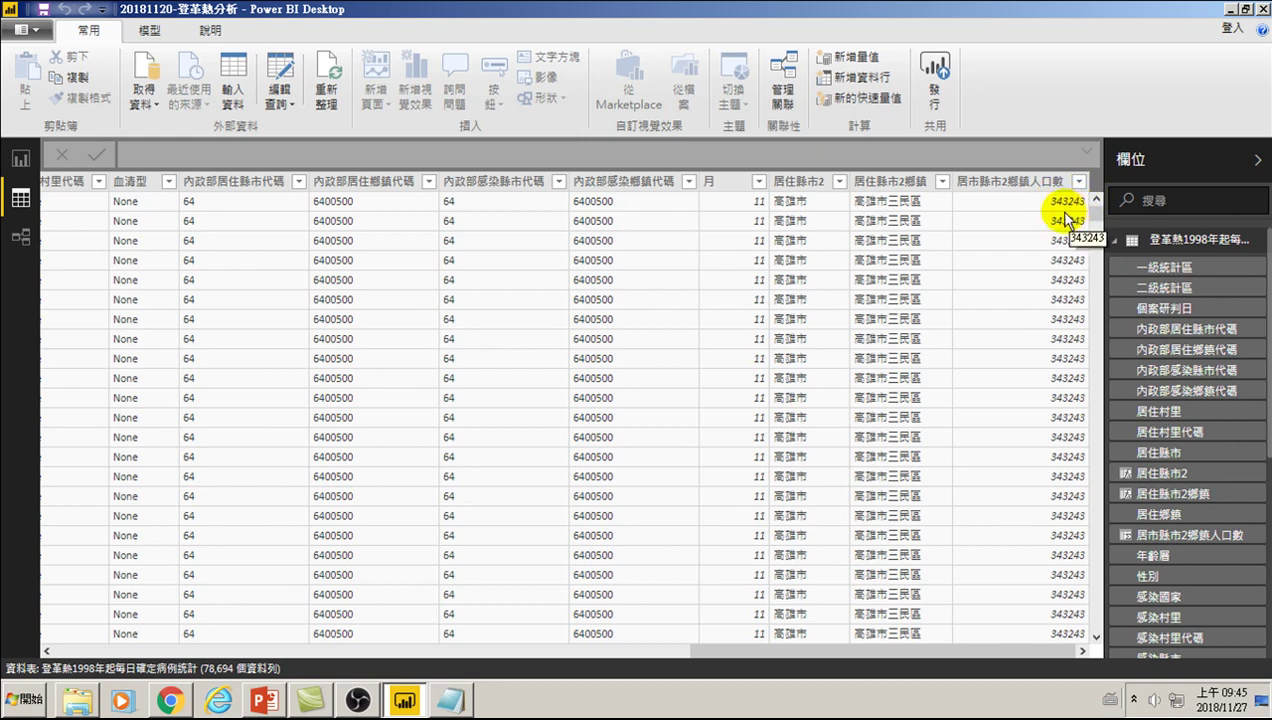
{"action": "left_click", "coordinate": [20, 158]}
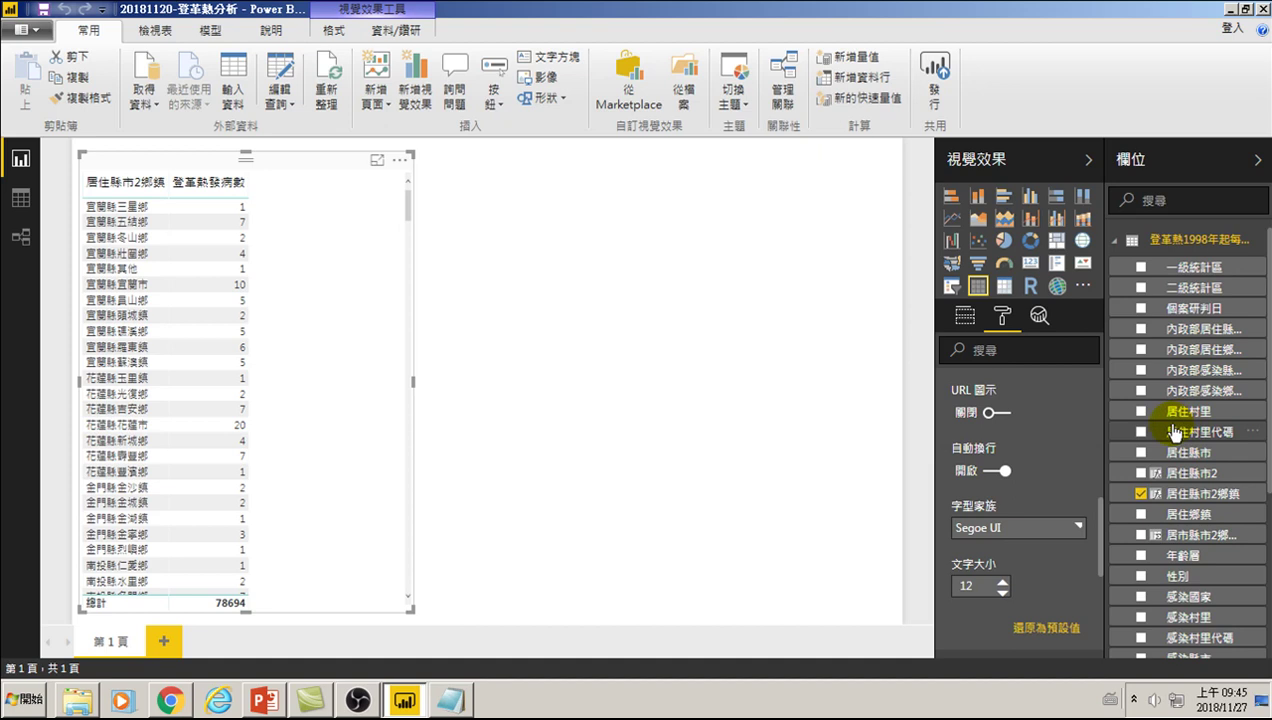
Start a new measure (新增量值) from a dengue table field's options in the Fields pane
{"action": "scroll", "coordinate": [1175, 430], "scroll_direction": "down", "scroll_amount": 3}
{"action": "scroll", "coordinate": [1175, 380], "scroll_direction": "down", "scroll_amount": 2}
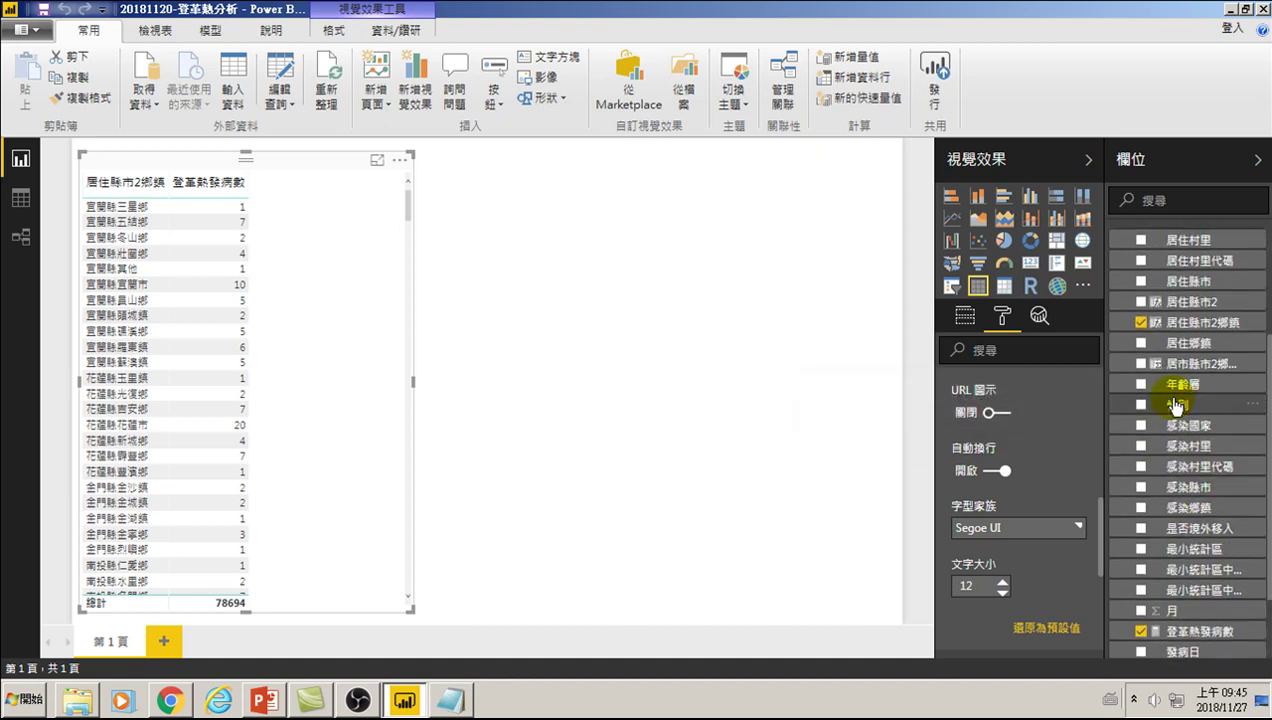
{"action": "right_click", "coordinate": [1183, 301]}
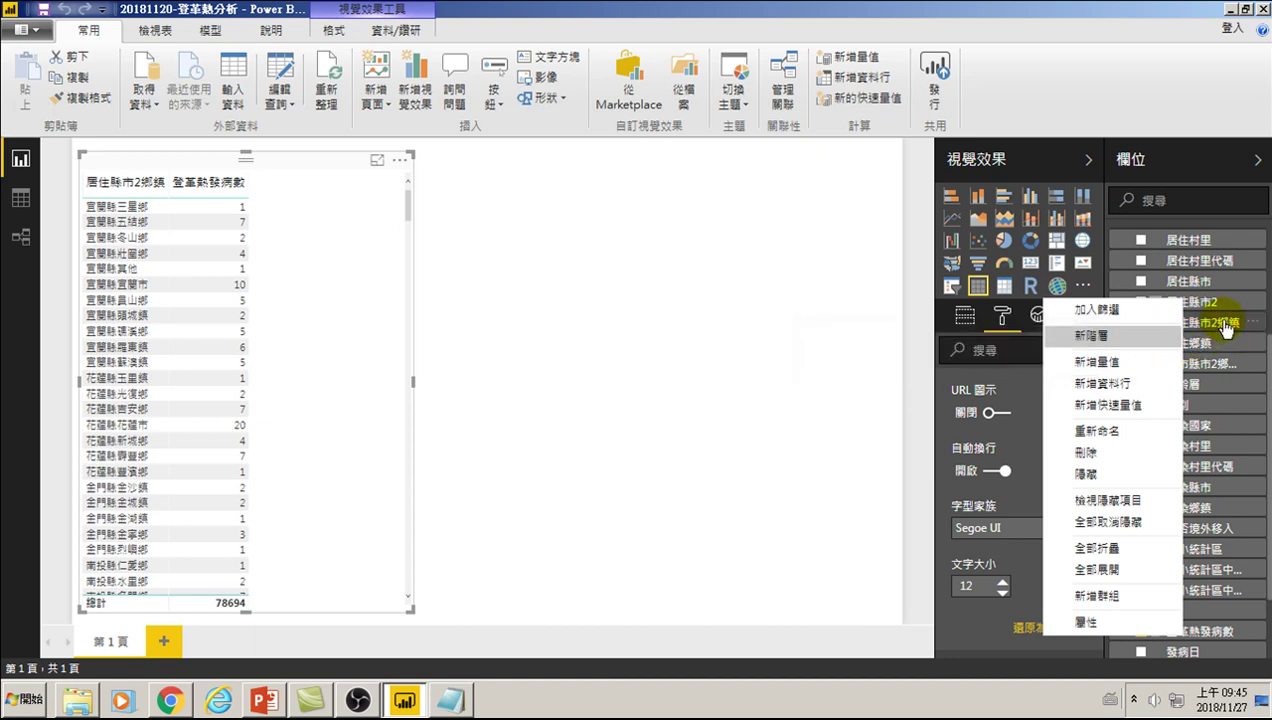
{"action": "right_click", "coordinate": [1210, 342]}
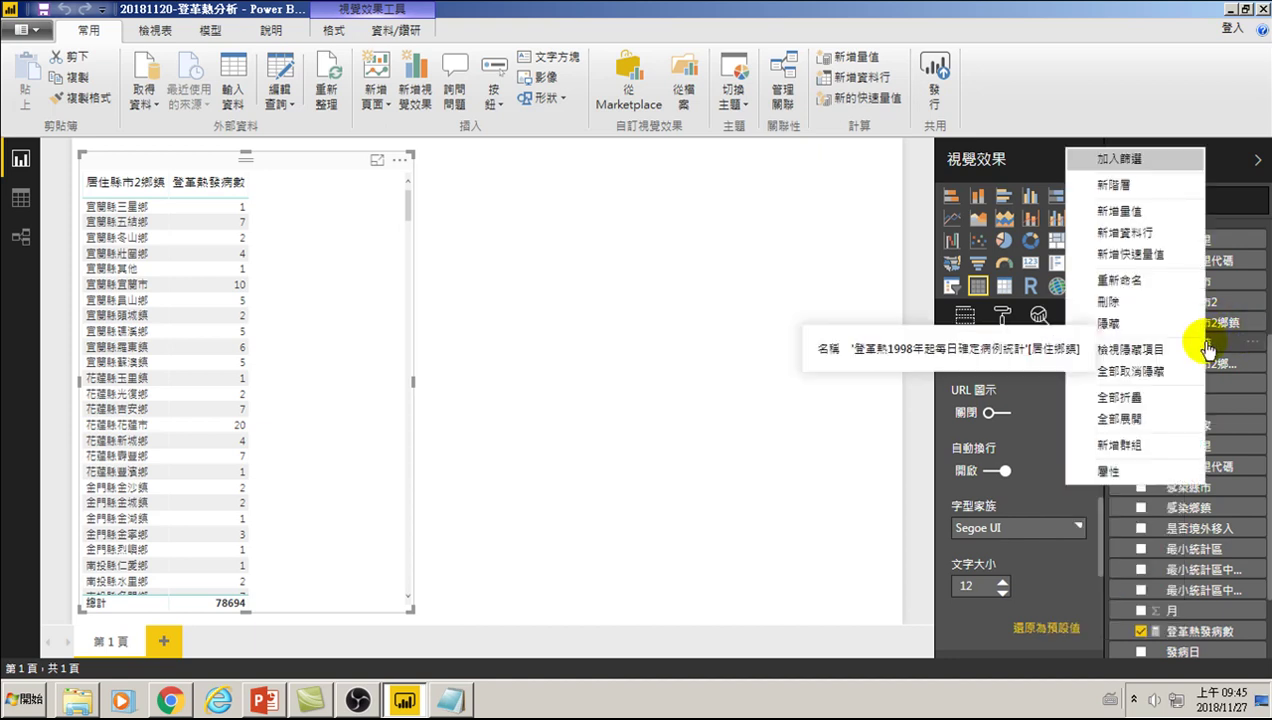
{"action": "left_click", "coordinate": [1125, 209]}
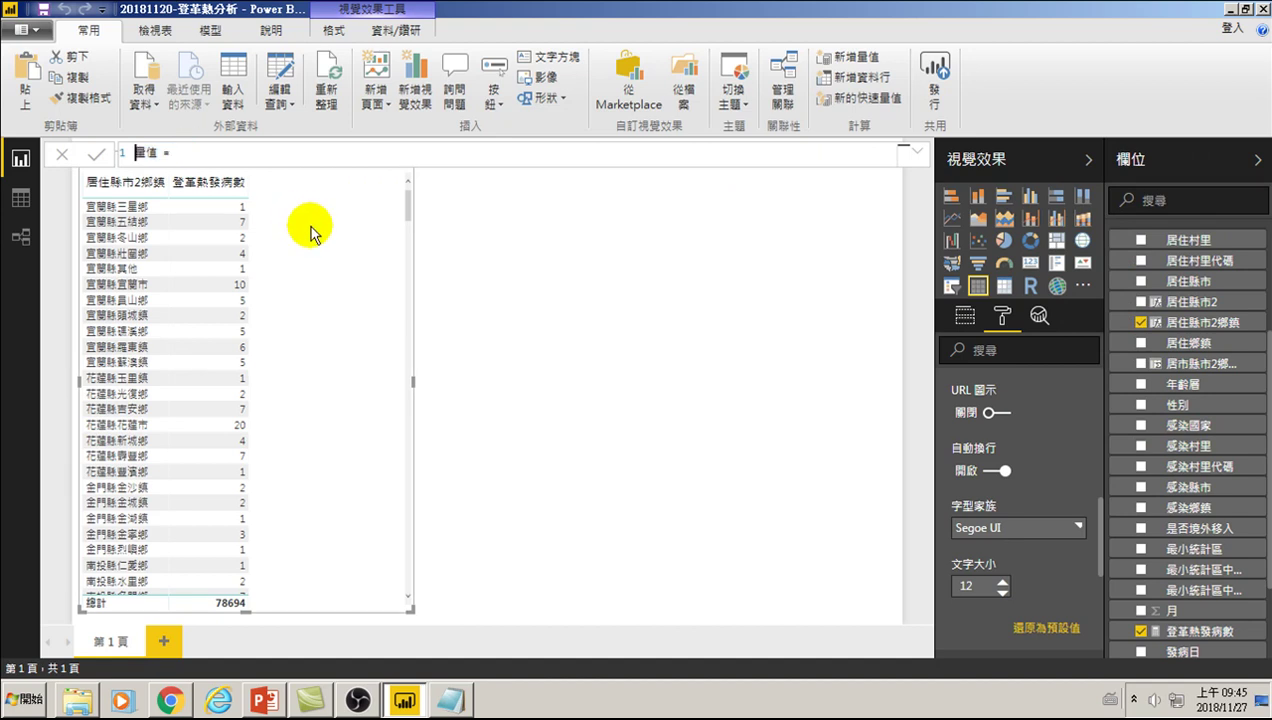
Name the new measure 居住縣市2鄉鎮人口數2
{"action": "key", "text": "BackSpace"}
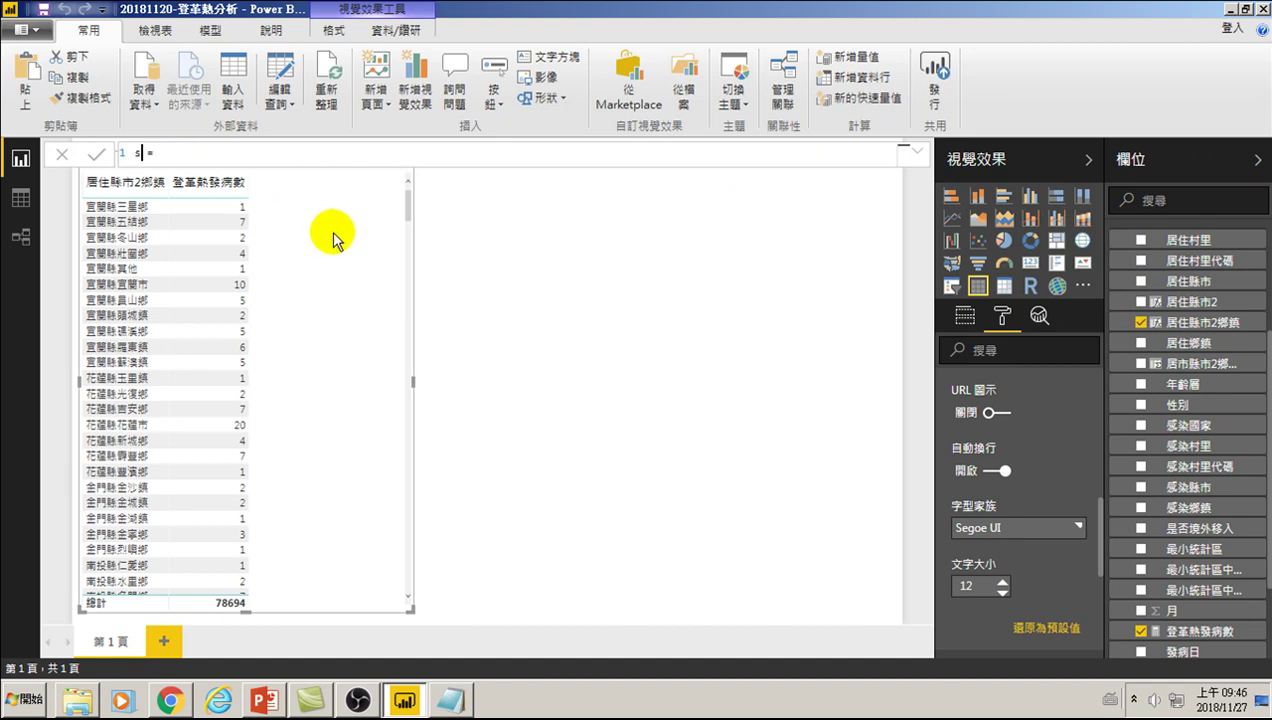
{"action": "type", "text": "居住縣"}
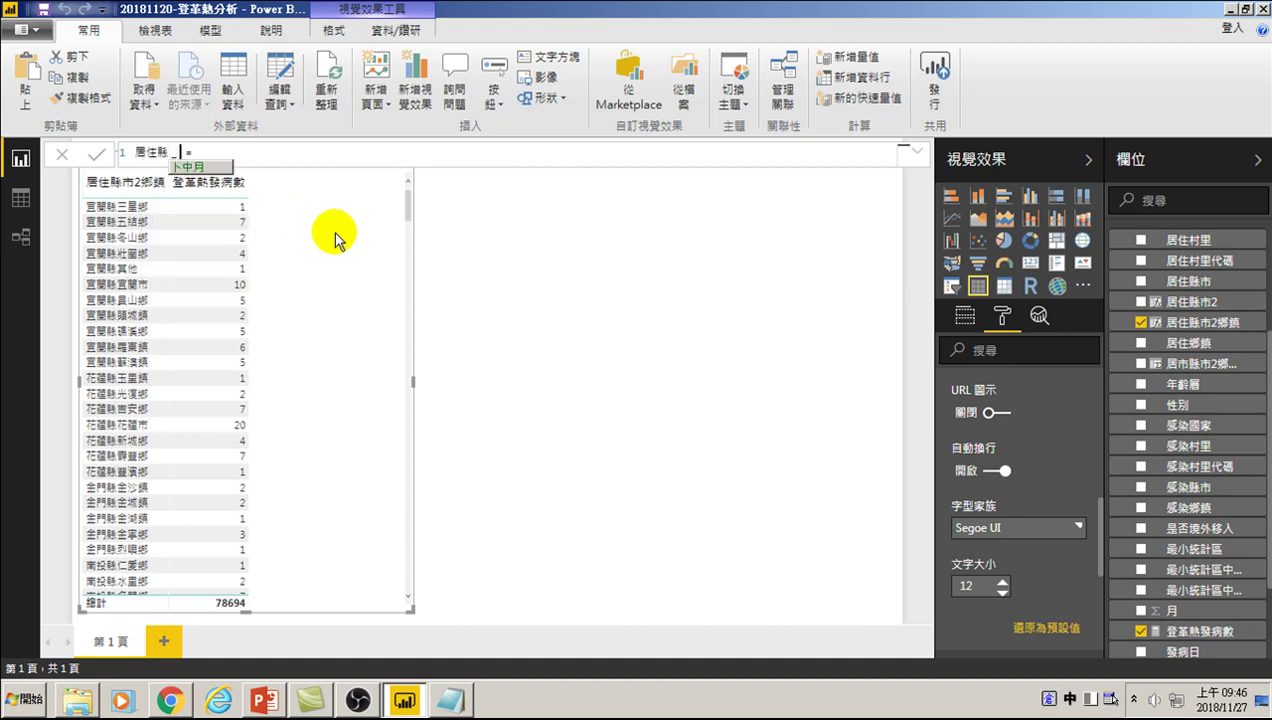
{"action": "type", "text": "市2"}
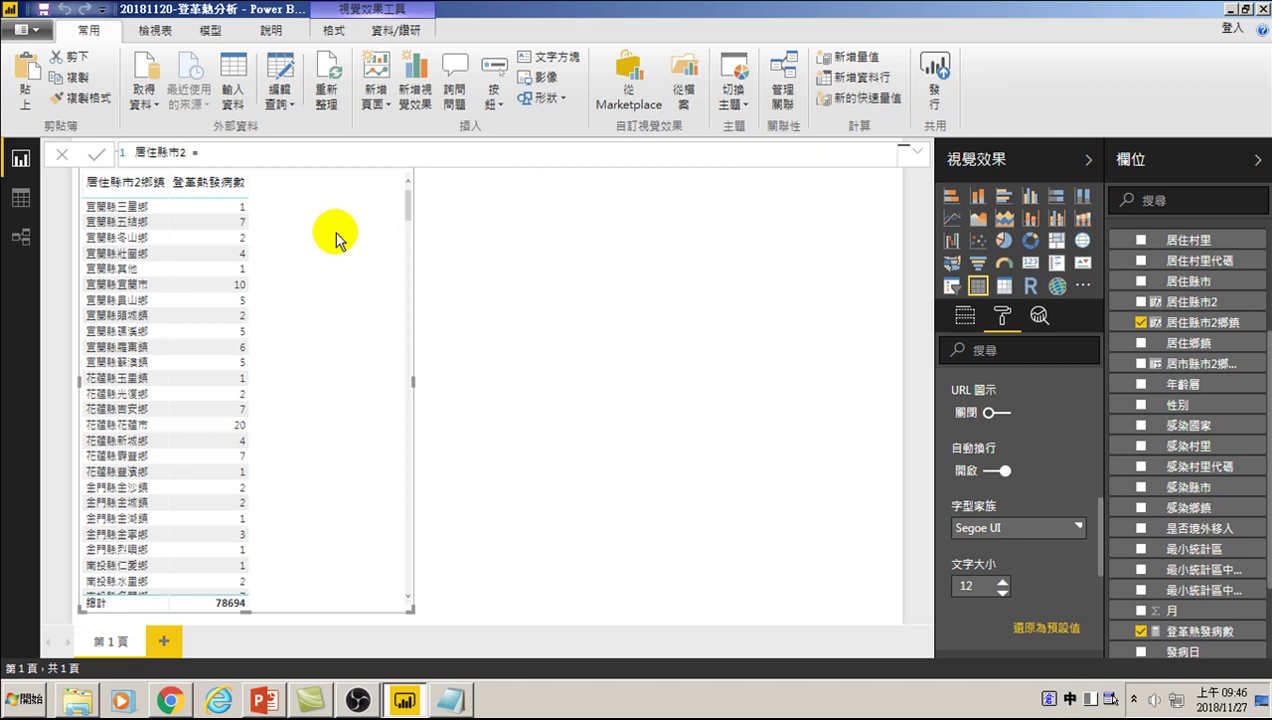
{"action": "type", "text": "ㄆ"}
{"action": "type", "text": "鄉"}
{"action": "type", "text": "鎮"}
{"action": "key", "text": "Down"}
{"action": "type", "text": "人口數"}
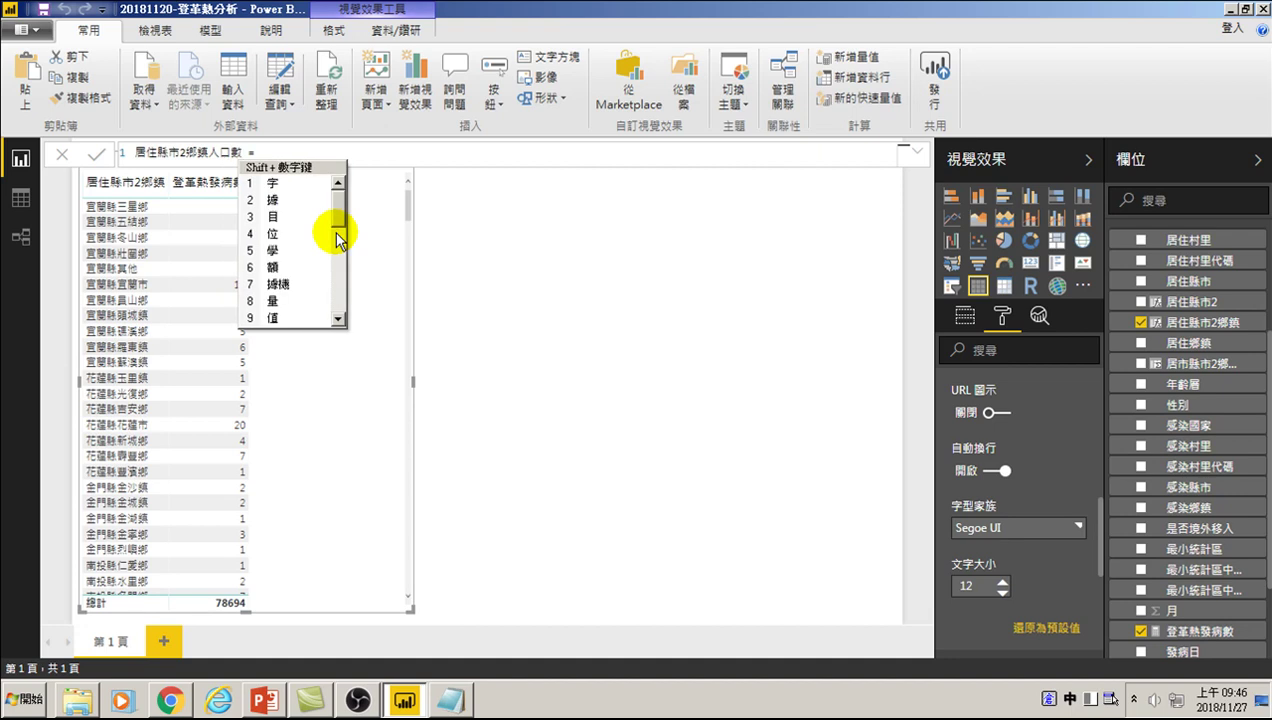
{"action": "type", "text": "2"}
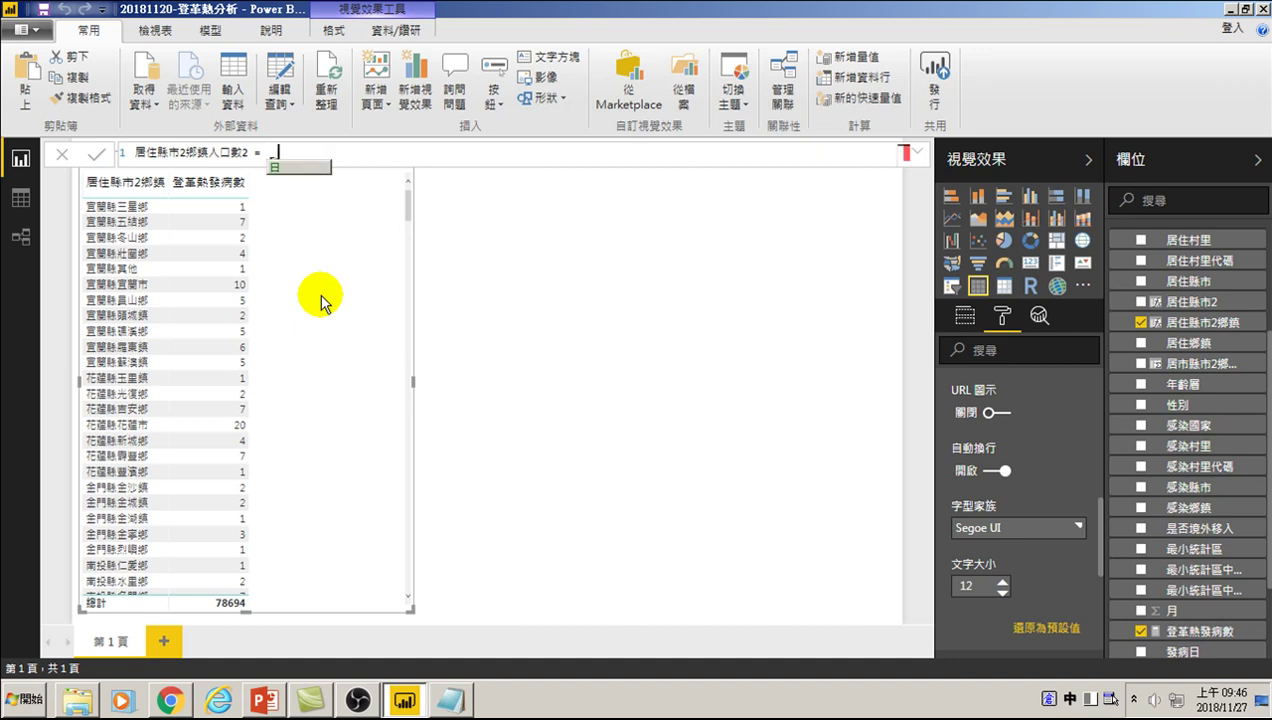
Define it as AVERAGE of the dengue table's 居市縣市2鄉鎮人口數 column and commit
{"action": "type", "text": "ave"}
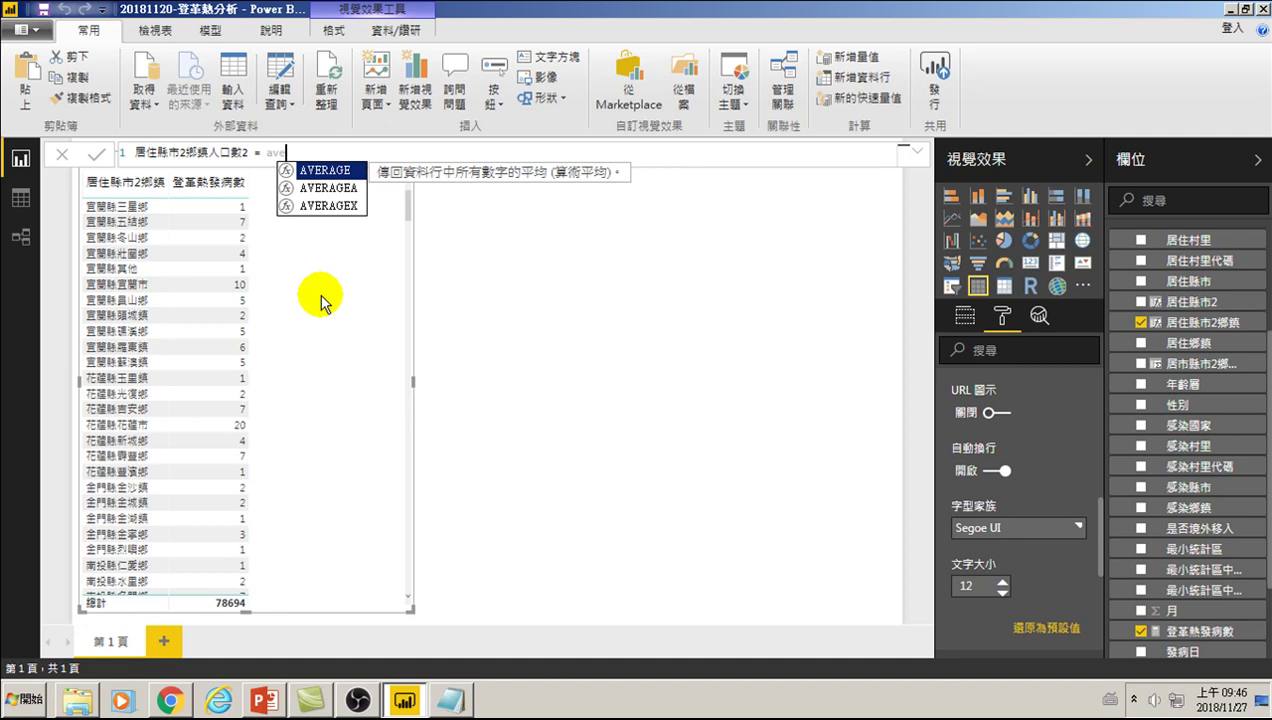
{"action": "key", "text": "Tab"}
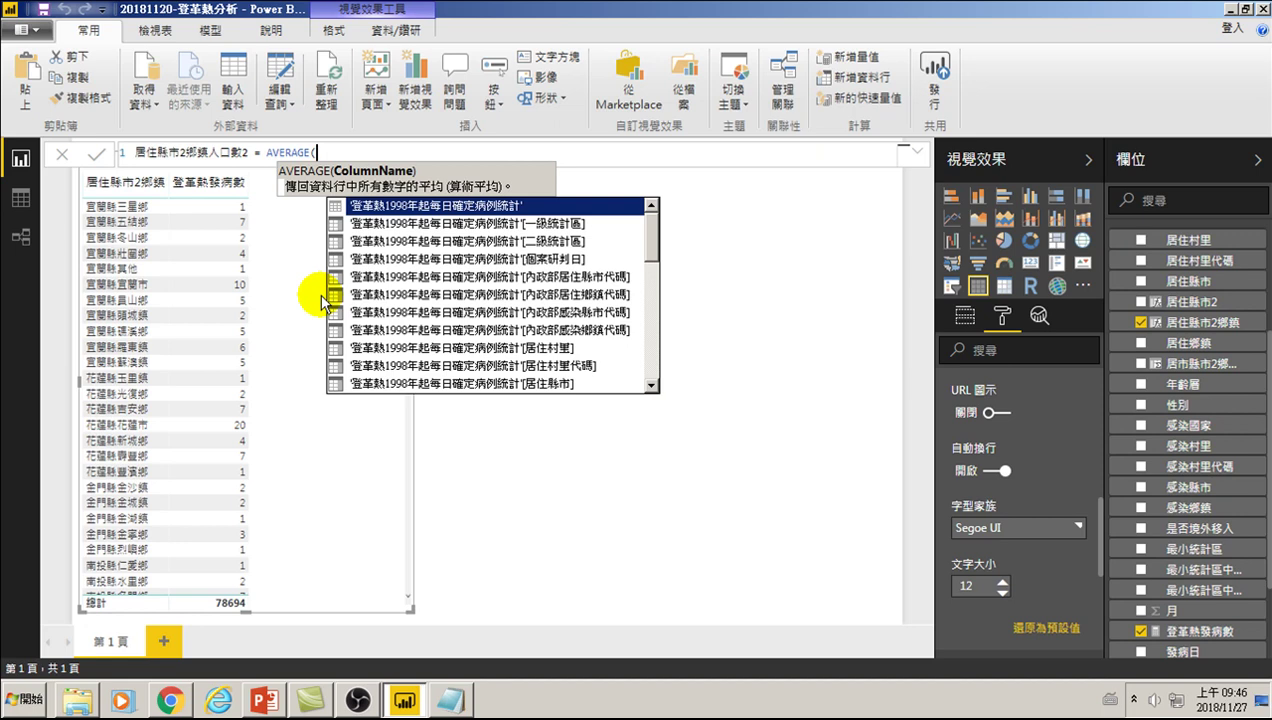
{"action": "key", "text": "Down"}
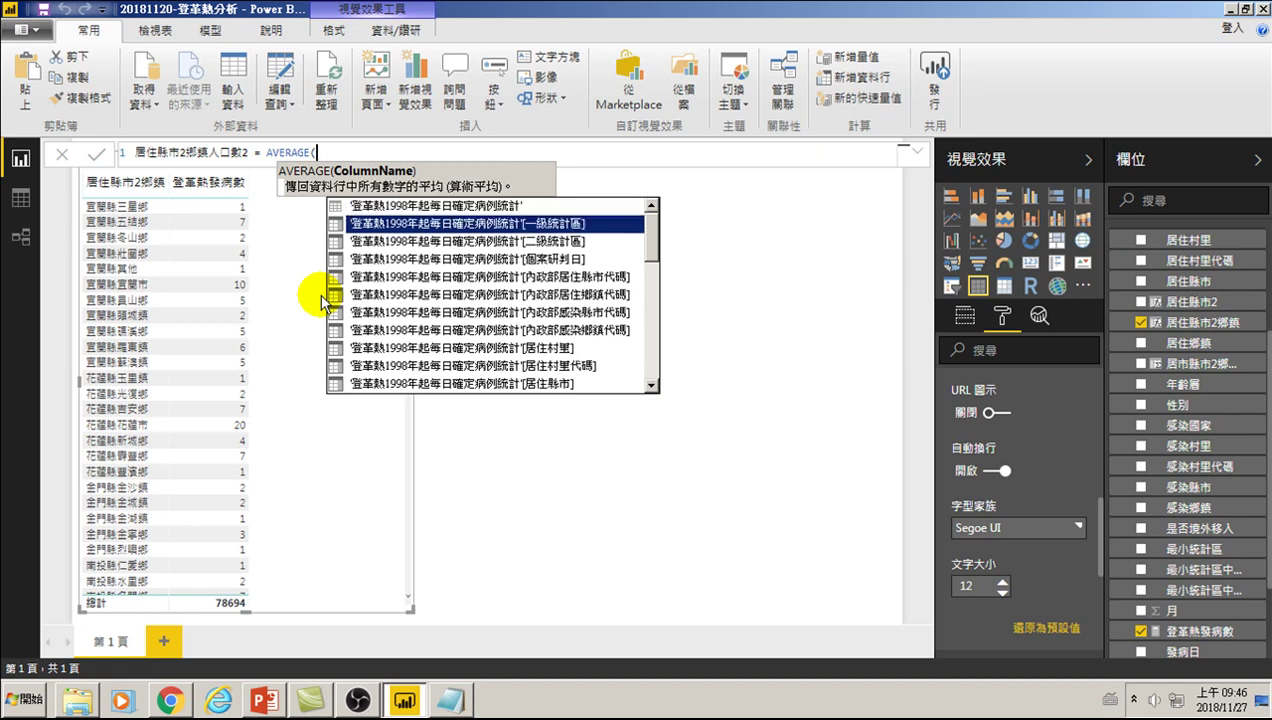
{"action": "key", "text": "Down"}
{"action": "key", "text": "Down"}
{"action": "key", "text": "Down"}
{"action": "key", "text": "Down"}
{"action": "key", "text": "Down"}
{"action": "key", "text": "Down"}
{"action": "key", "text": "Down"}
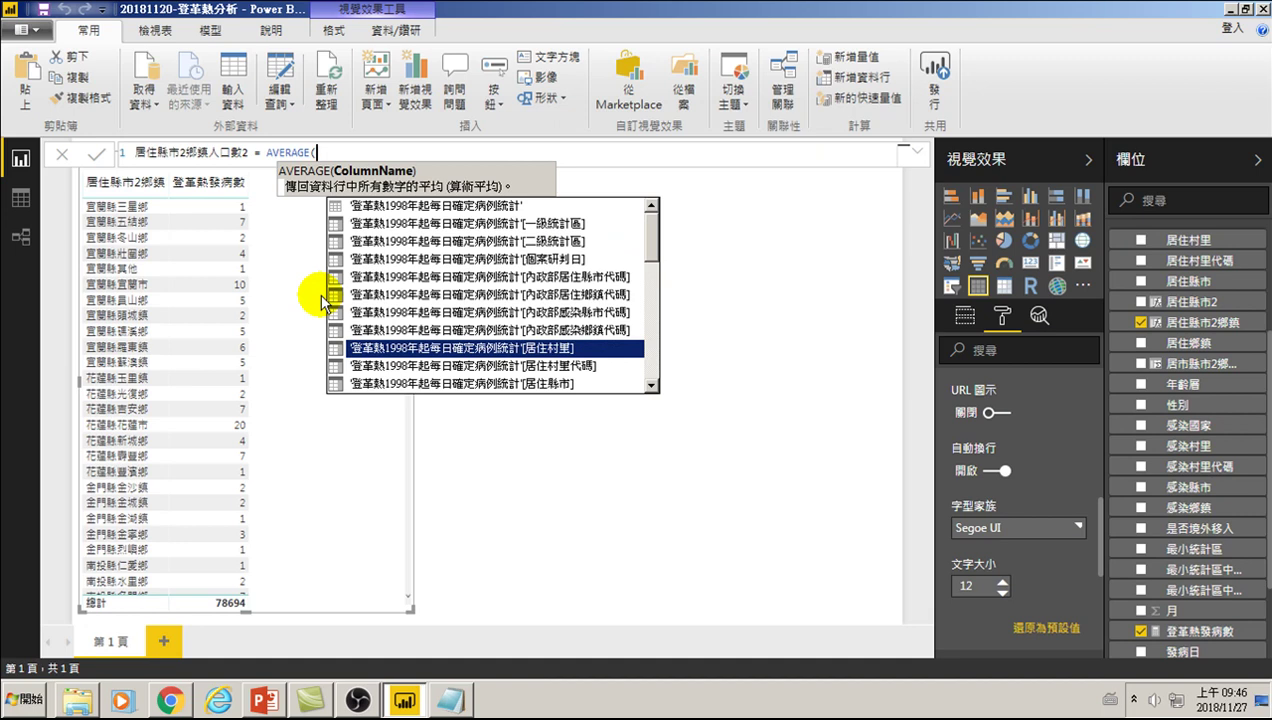
{"action": "key", "text": "Down"}
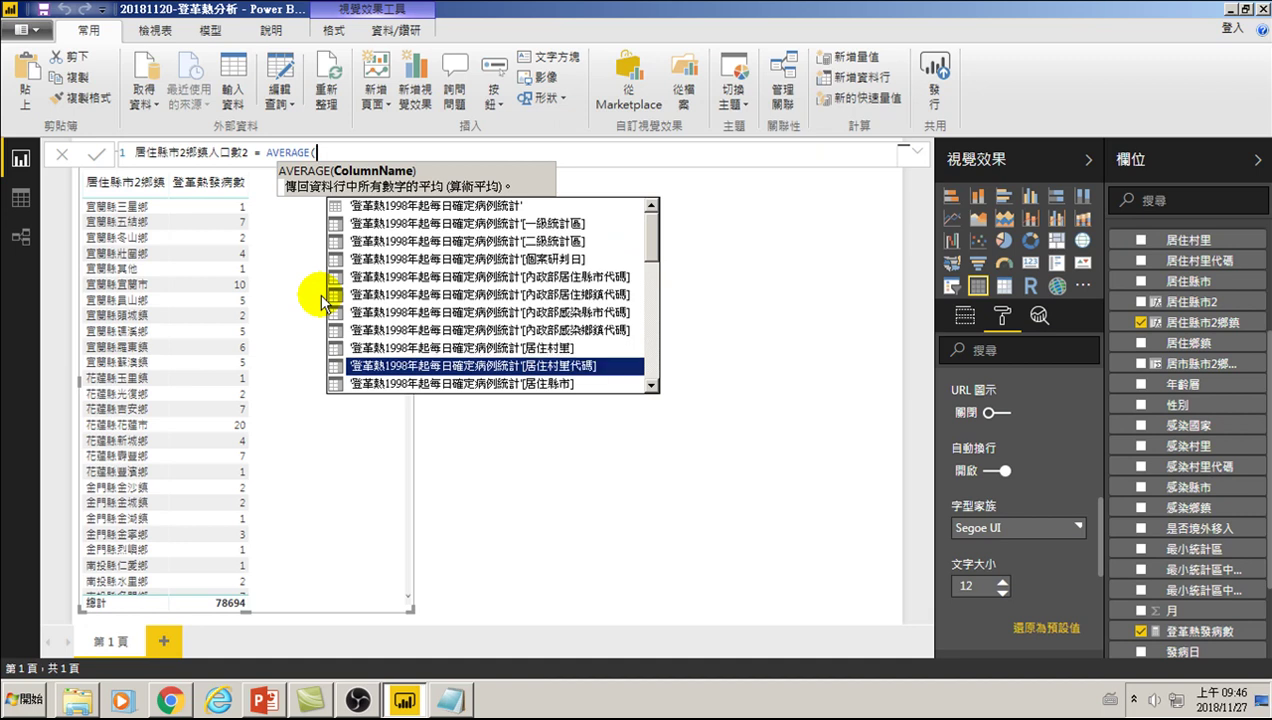
{"action": "key", "text": "Up"}
{"action": "key", "text": "Down"}
{"action": "key", "text": "Down"}
{"action": "key", "text": "Down"}
{"action": "key", "text": "Down"}
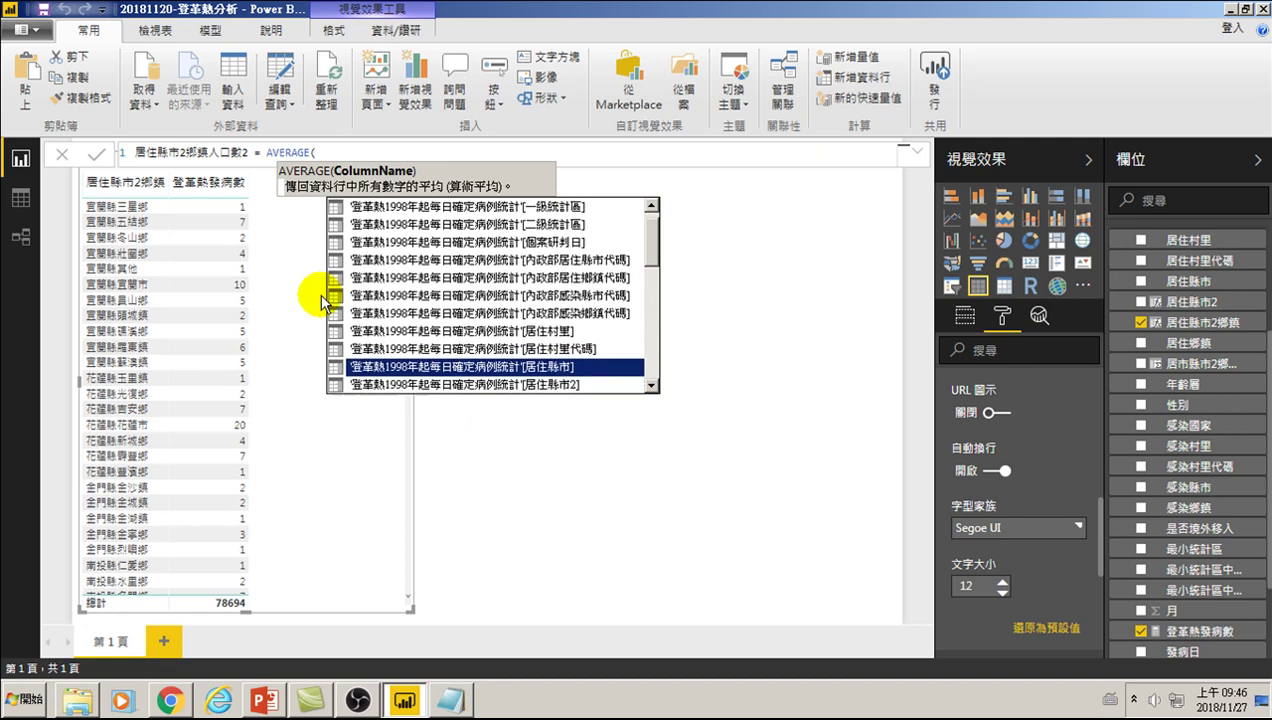
{"action": "key", "text": "Down"}
{"action": "key", "text": "Down"}
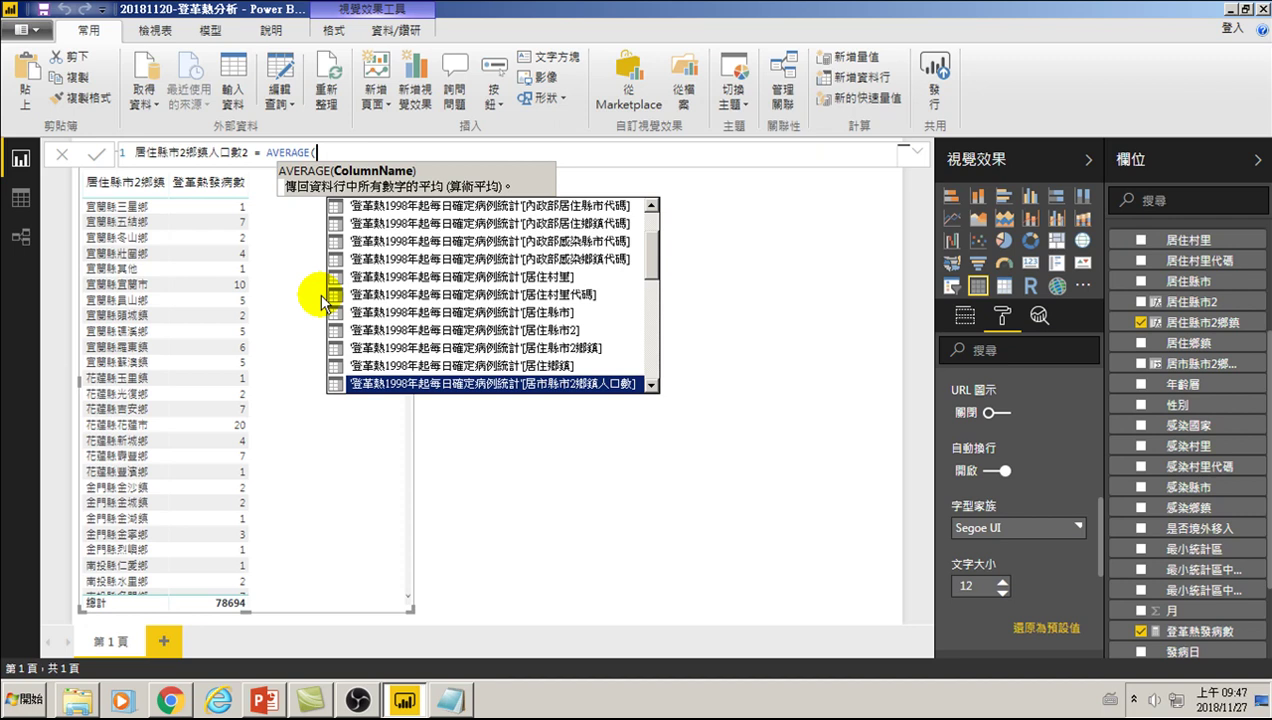
{"action": "key", "text": "Tab"}
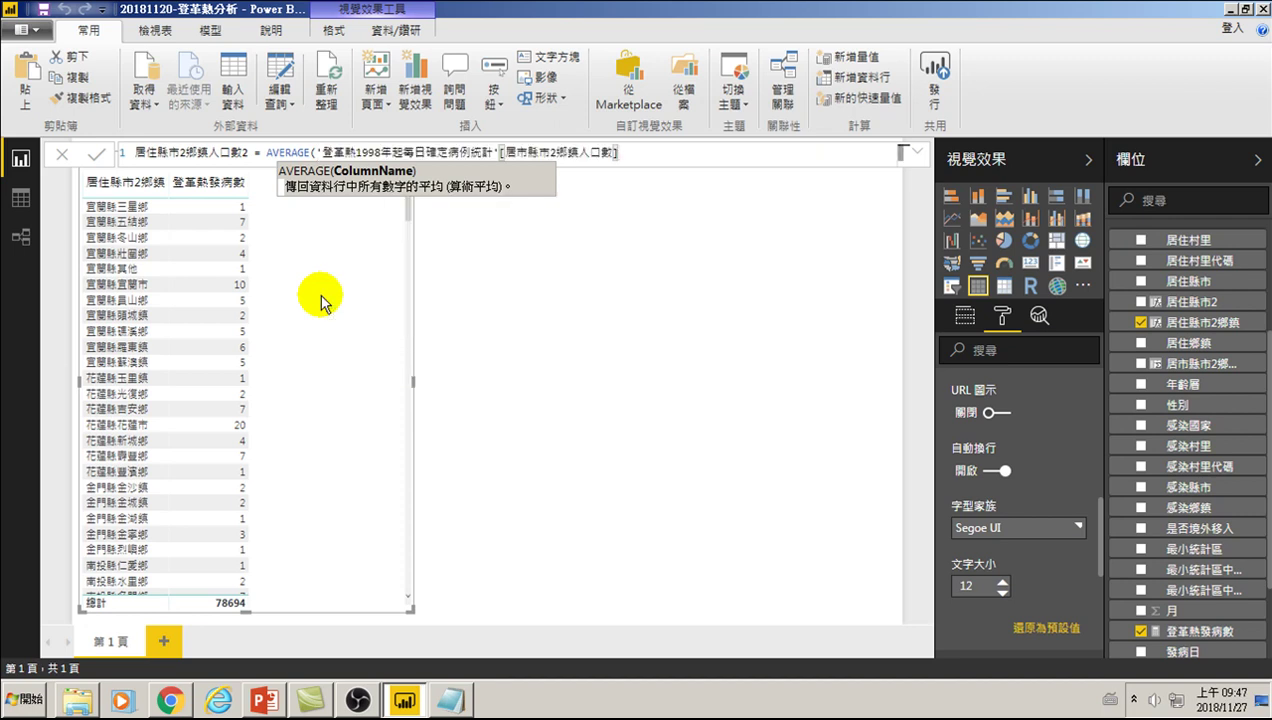
{"action": "type", "text": ")"}
{"action": "key", "text": "Return"}
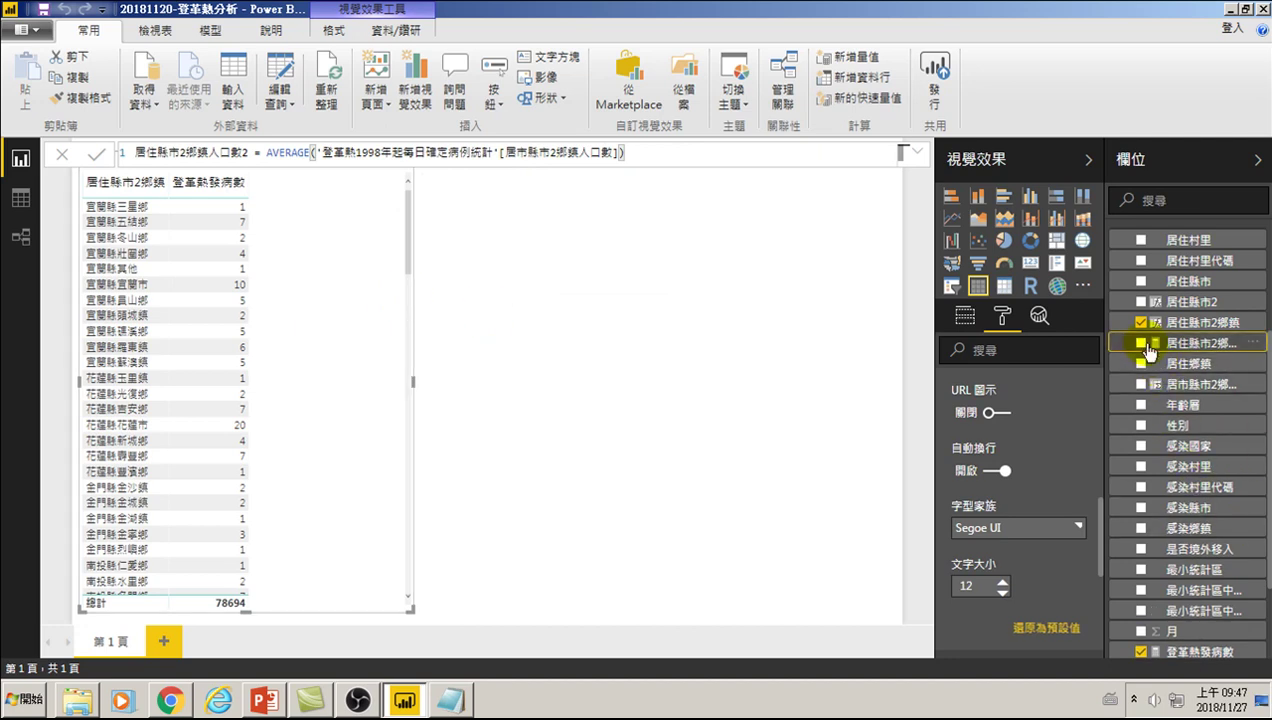
Add the 居住縣市2鄉鎮人口數2 measure to the district table, showing populations like 21,467.00
{"action": "left_click", "coordinate": [1142, 343]}
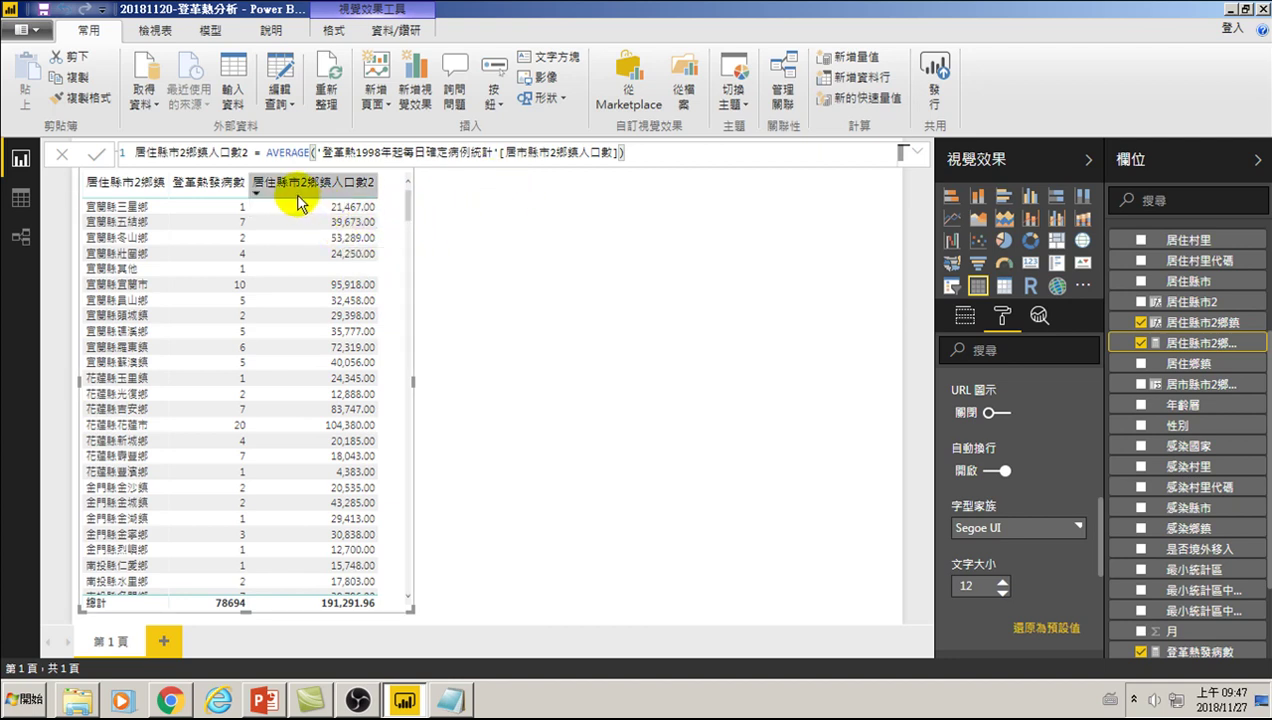
{"action": "left_click", "coordinate": [20, 200]}
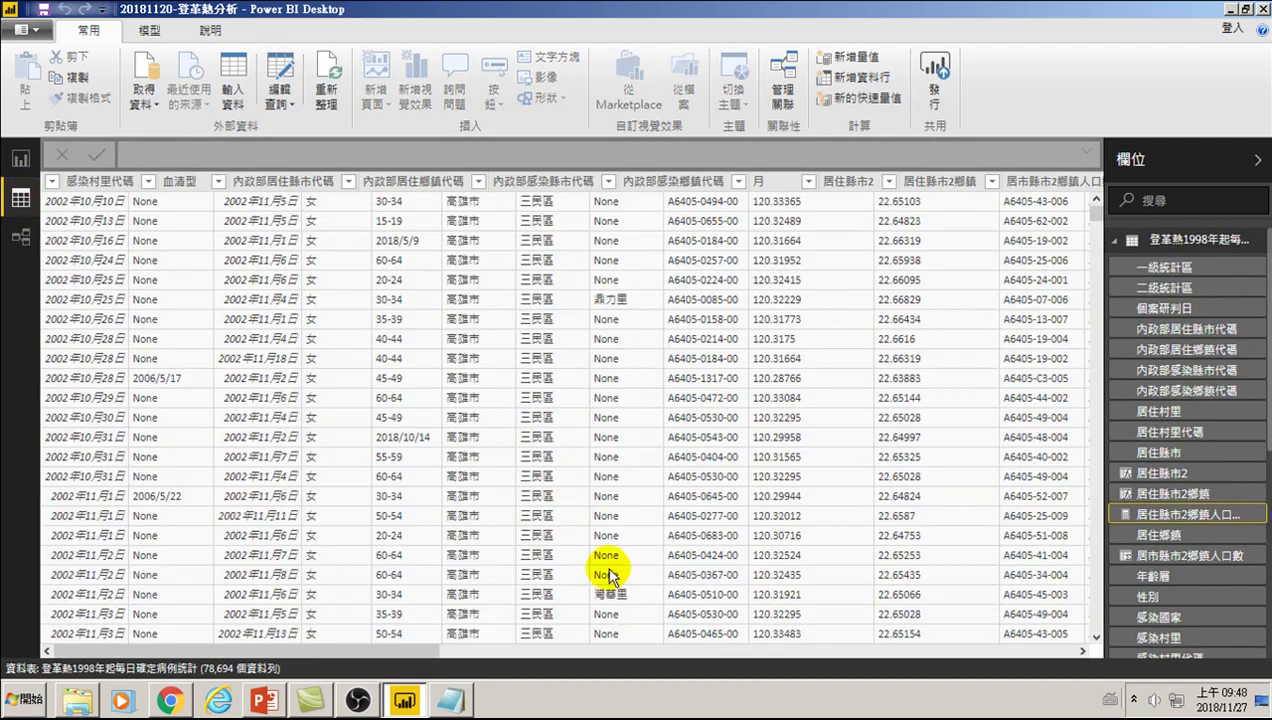
{"action": "left_click_drag", "start_coordinate": [355, 651], "coordinate": [1040, 655]}
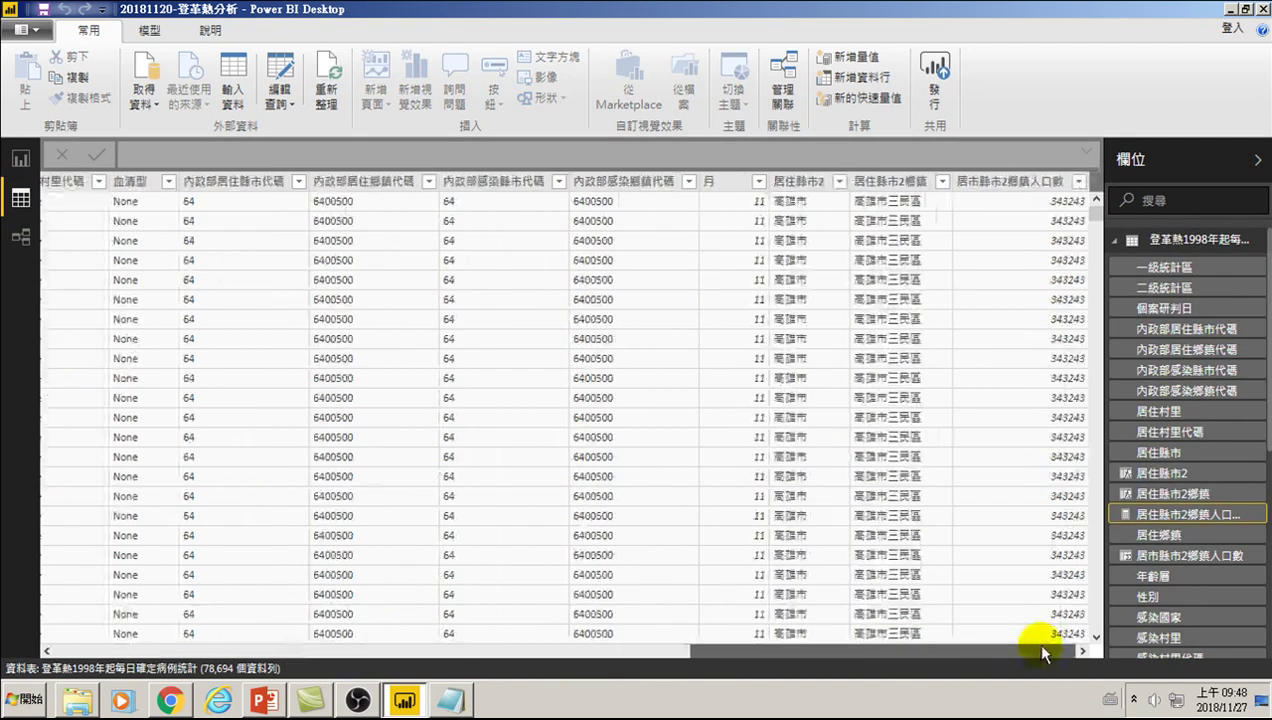
{"action": "left_click", "coordinate": [1056, 210]}
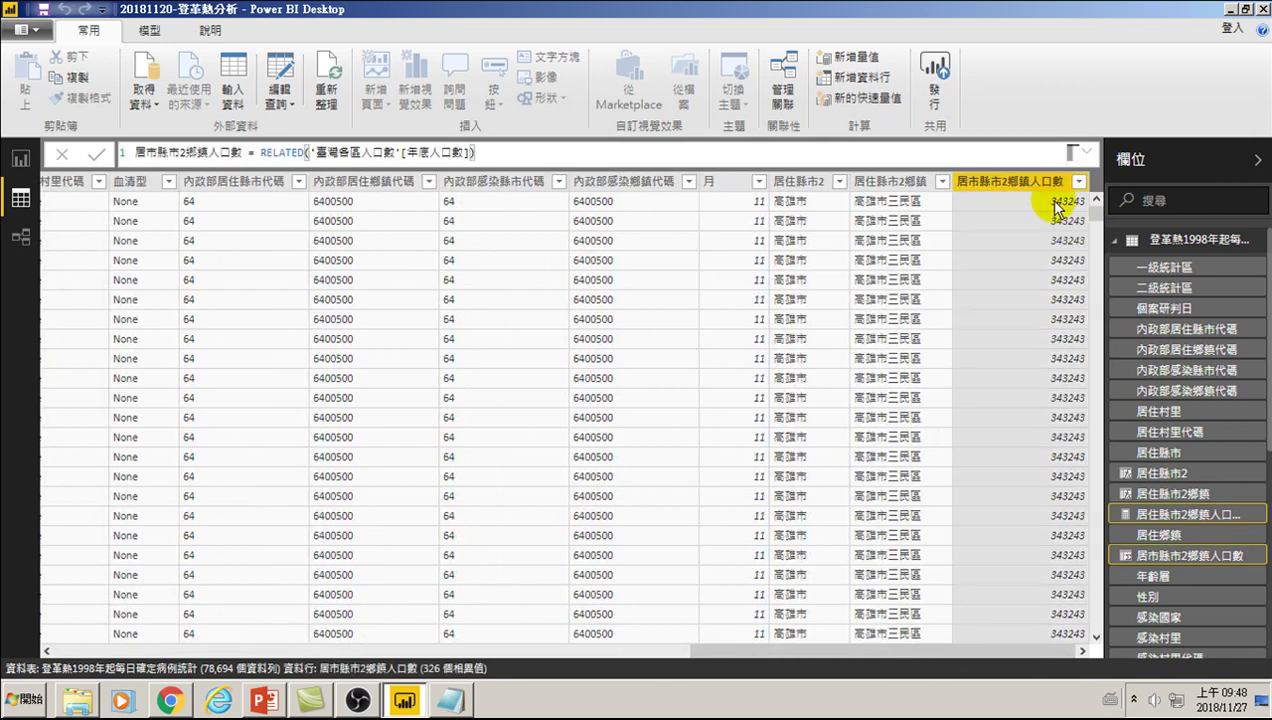
{"action": "left_click", "coordinate": [320, 156]}
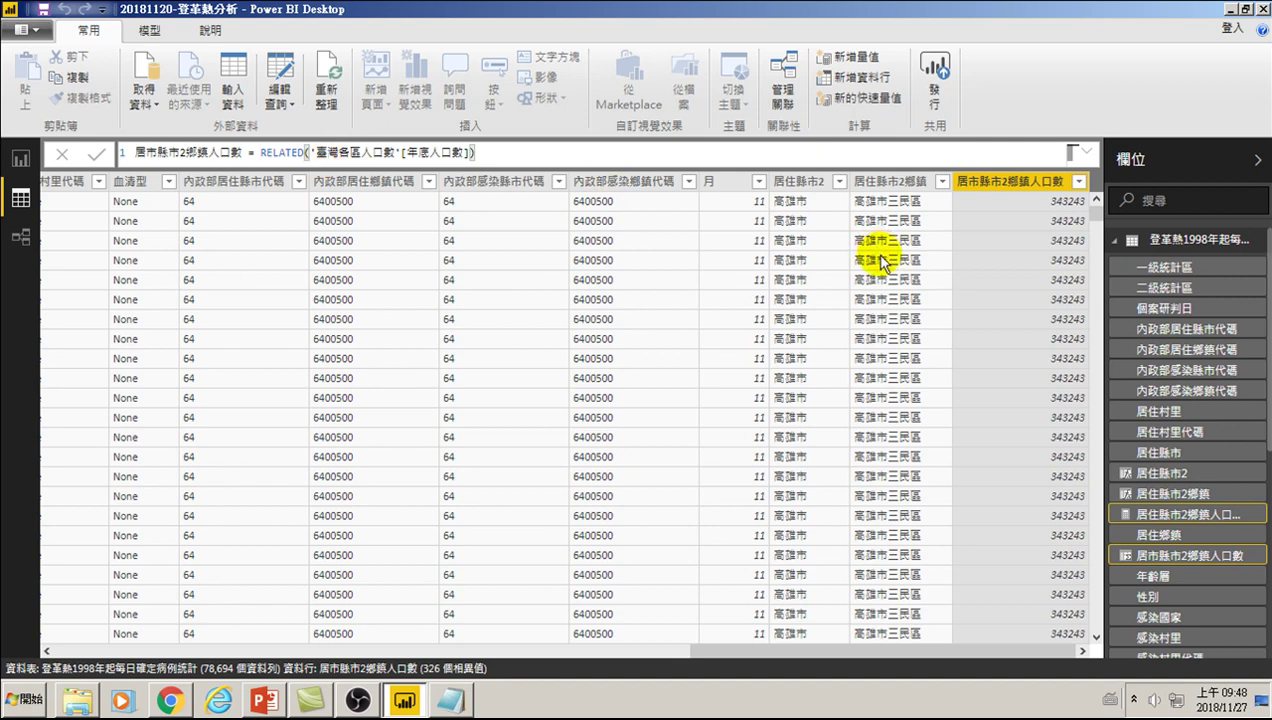
{"action": "left_click", "coordinate": [20, 158]}
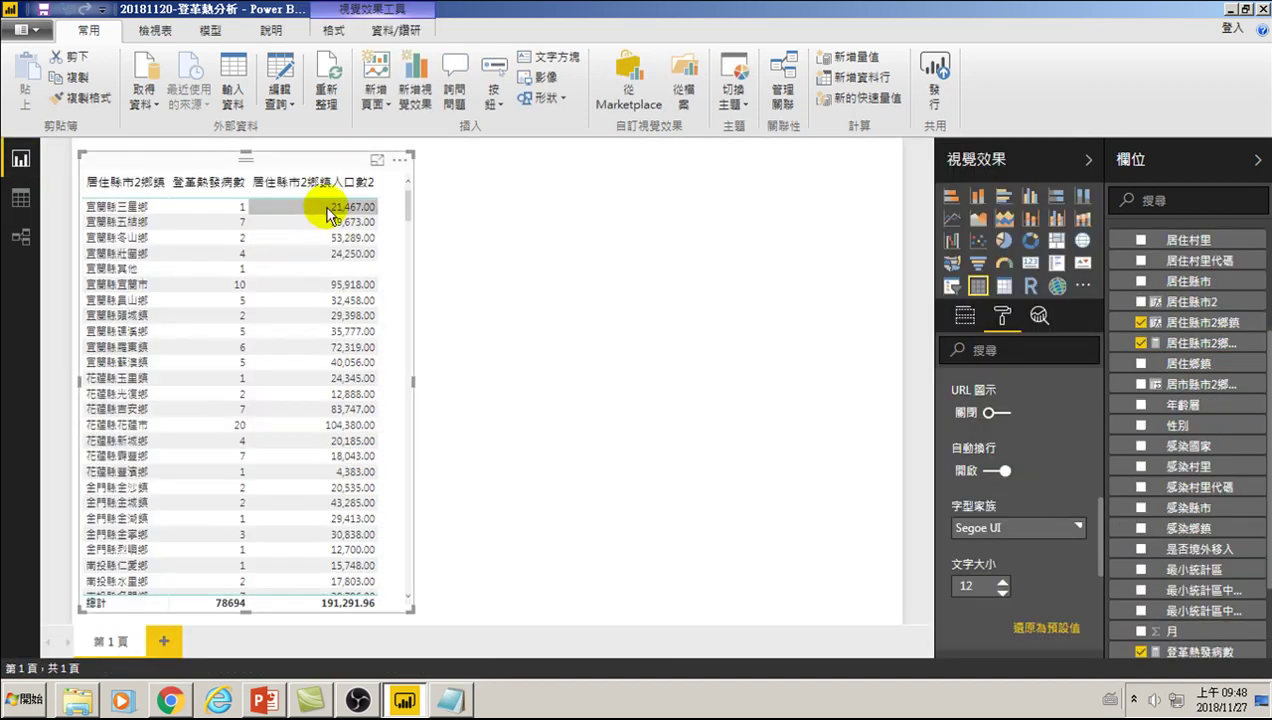